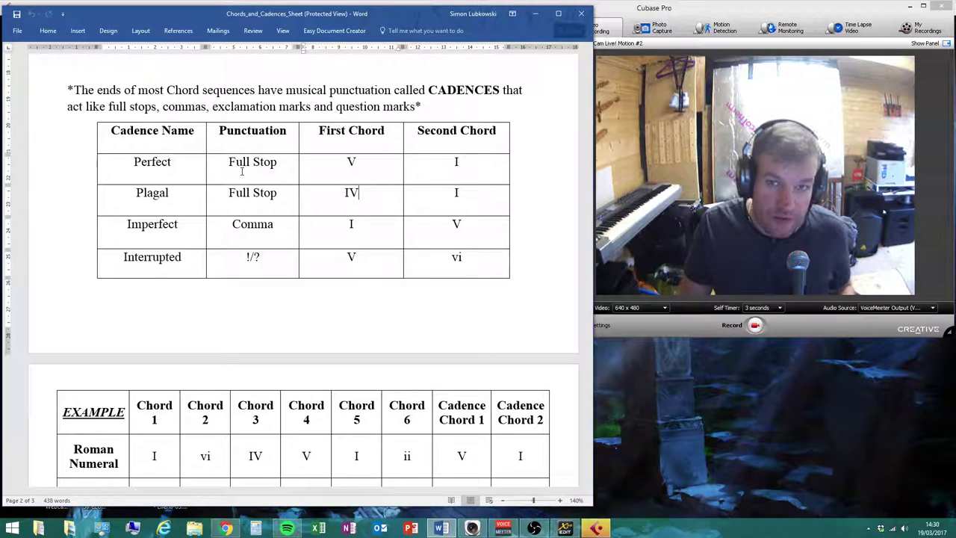
Step: Scroll to the page 3 C–Am–F–G–C–Dm–G–C example table and briefly highlight its V–I cadence cells
scroll(242, 171, "down", 2)
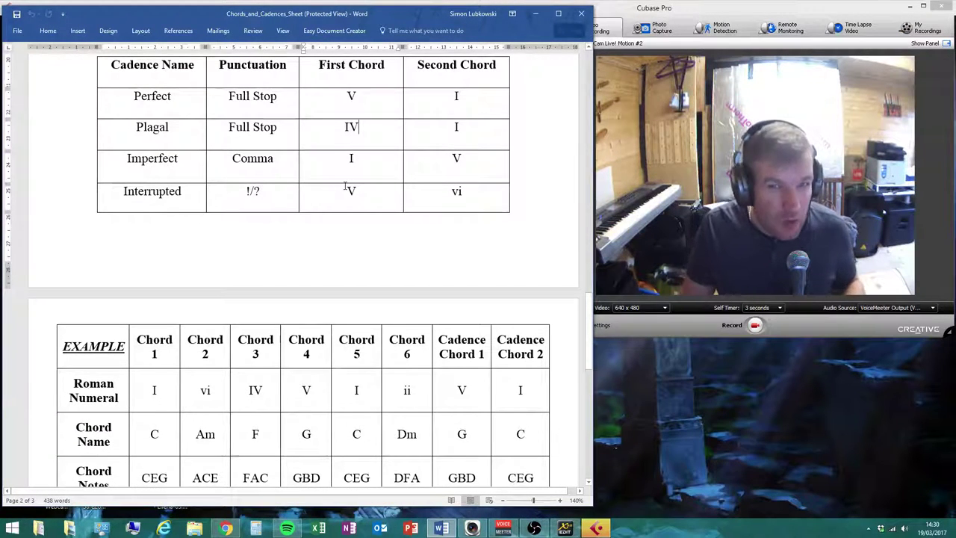
scroll(346, 187, "up", 4)
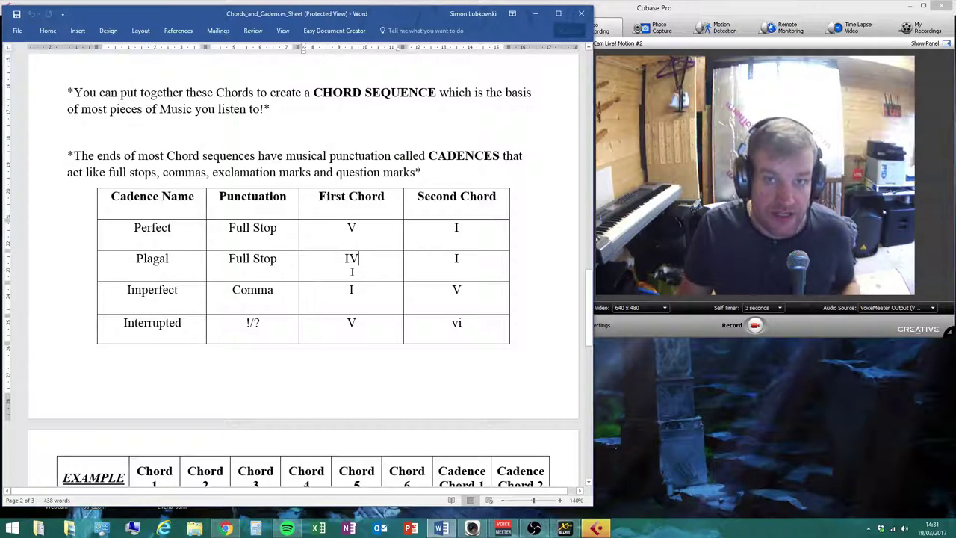
scroll(352, 272, "down", 2)
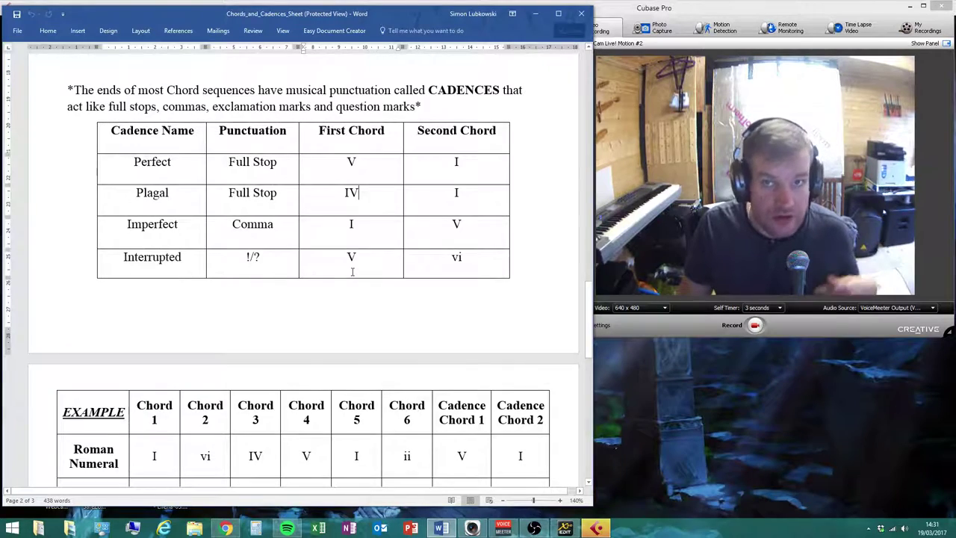
scroll(353, 270, "down", 7)
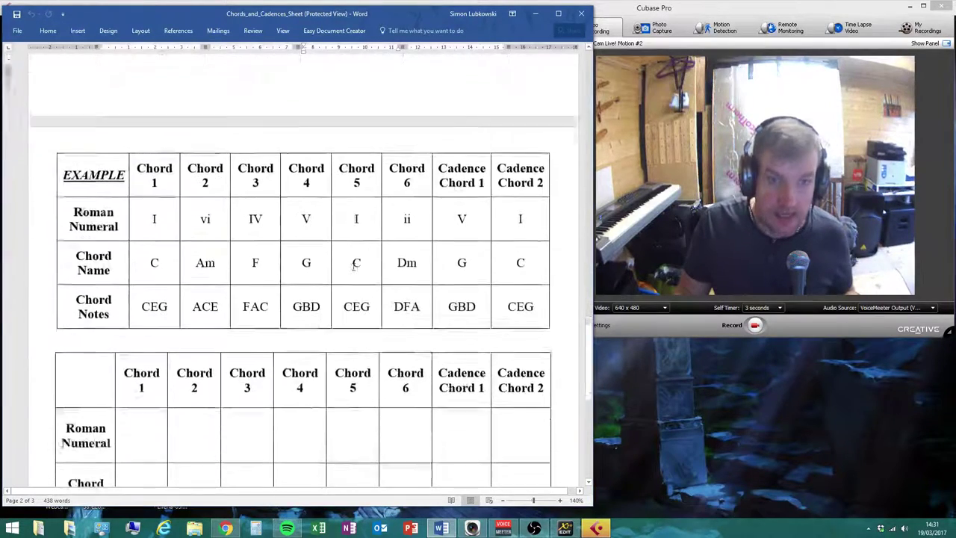
scroll(356, 265, "down", 3)
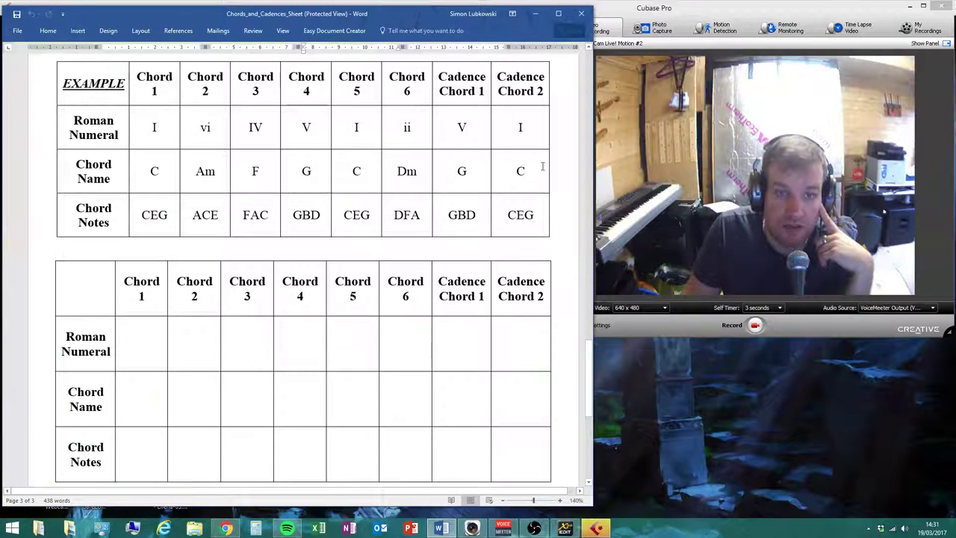
left_click_drag(459, 127, 521, 129)
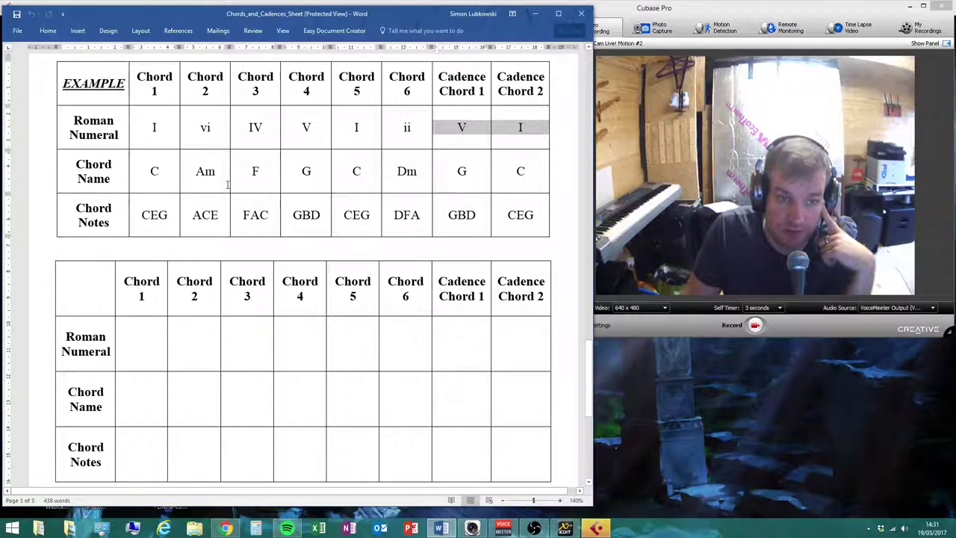
left_click(558, 232)
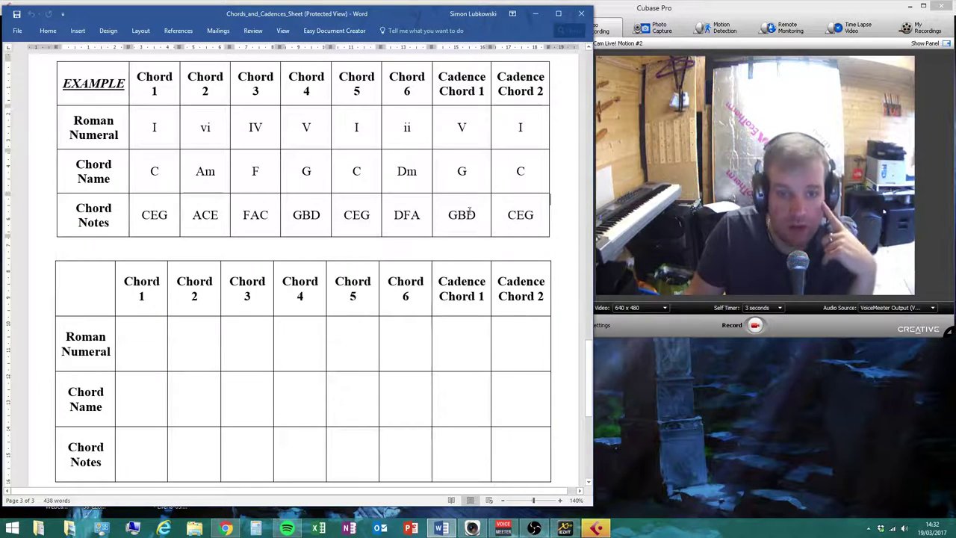
Step: Select the blank table's Roman Numeral row cells after Chord 1, then return to the C Major table
scroll(426, 295, "down", 1)
scroll(250, 232, "down", 2)
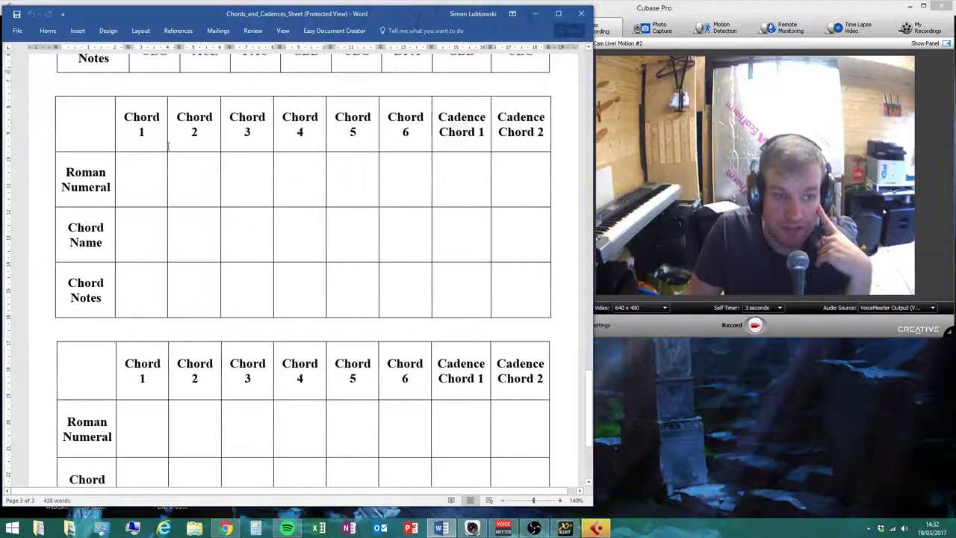
scroll(195, 199, "down", 3)
scroll(207, 313, "down", 1)
scroll(206, 314, "up", 3)
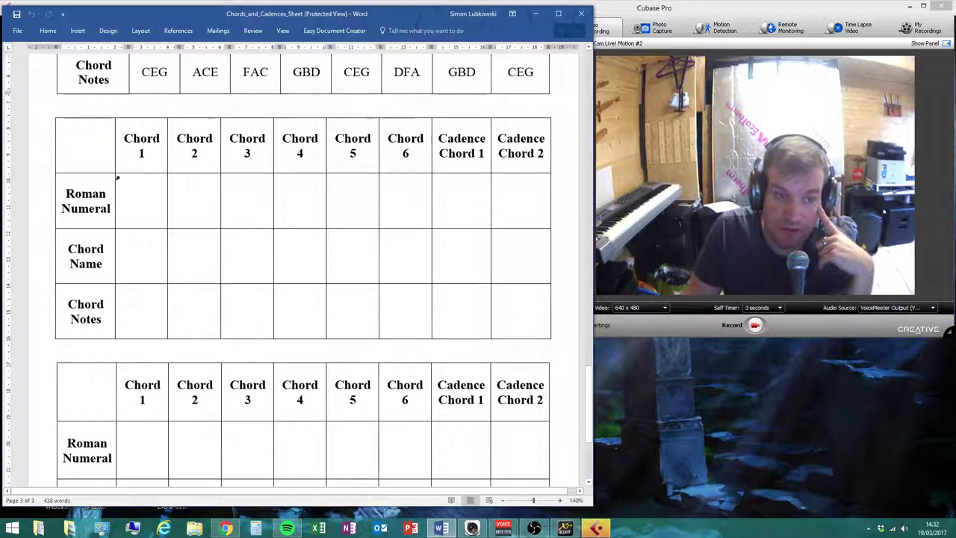
left_click_drag(128, 207, 537, 202)
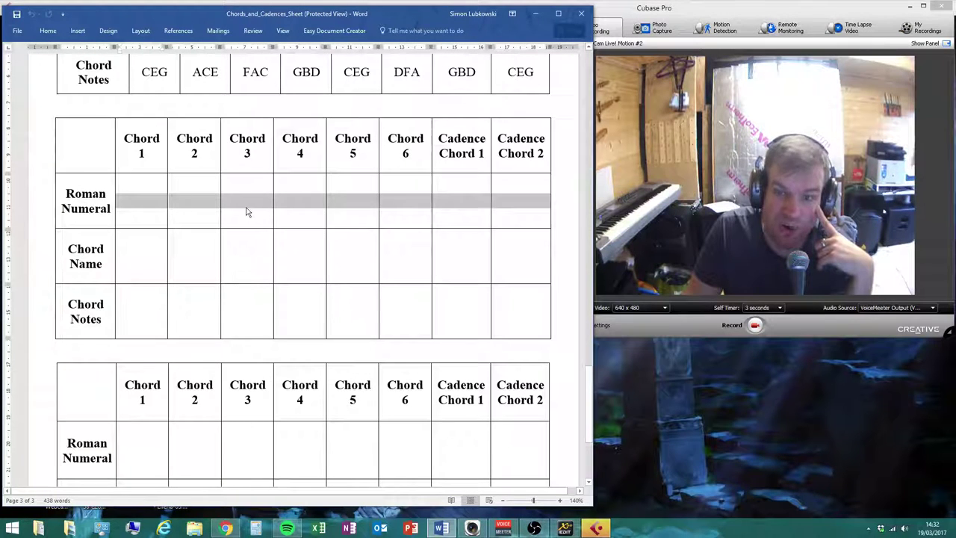
left_click(136, 192, "ctrl")
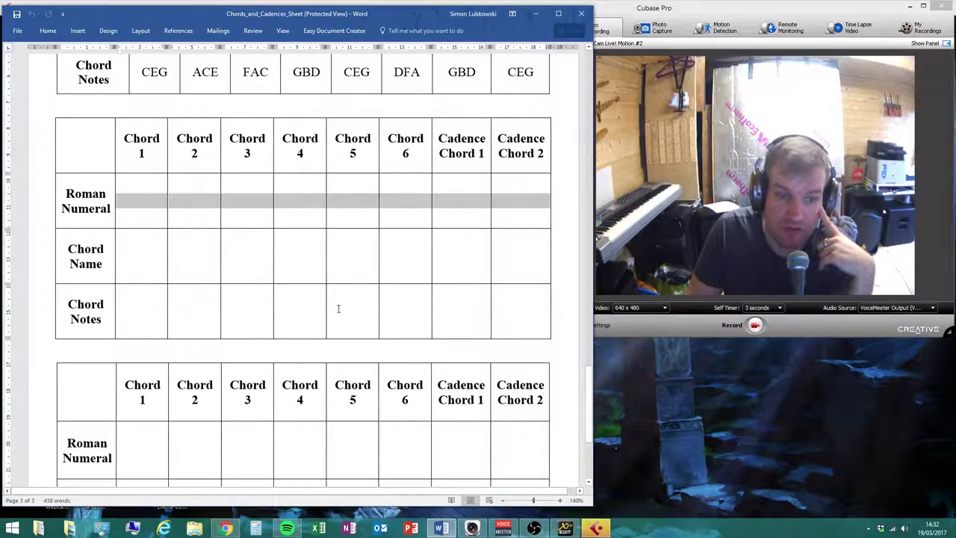
scroll(530, 306, "up", 20)
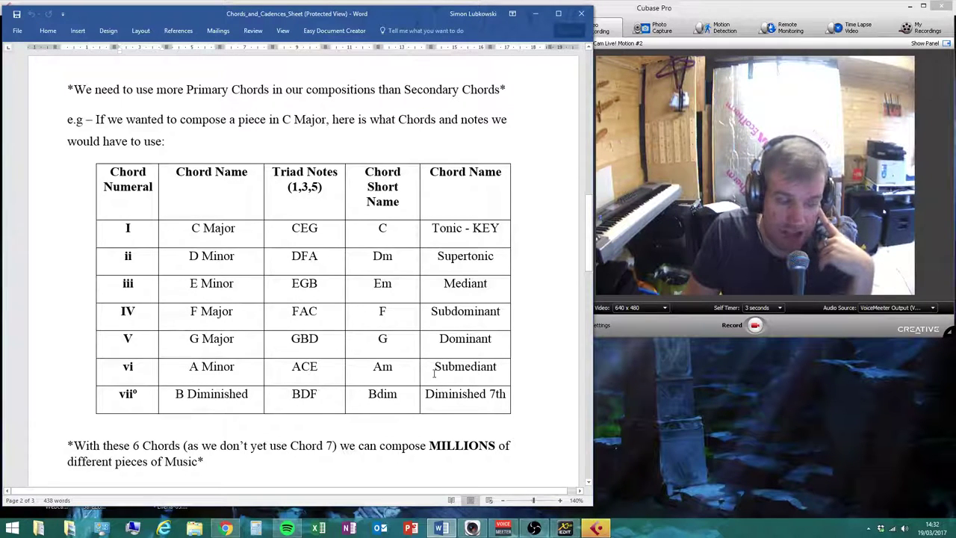
Step: Switch from Word to Cubase and close the Untitled1 project without saving
left_click(533, 15)
left_click(596, 528)
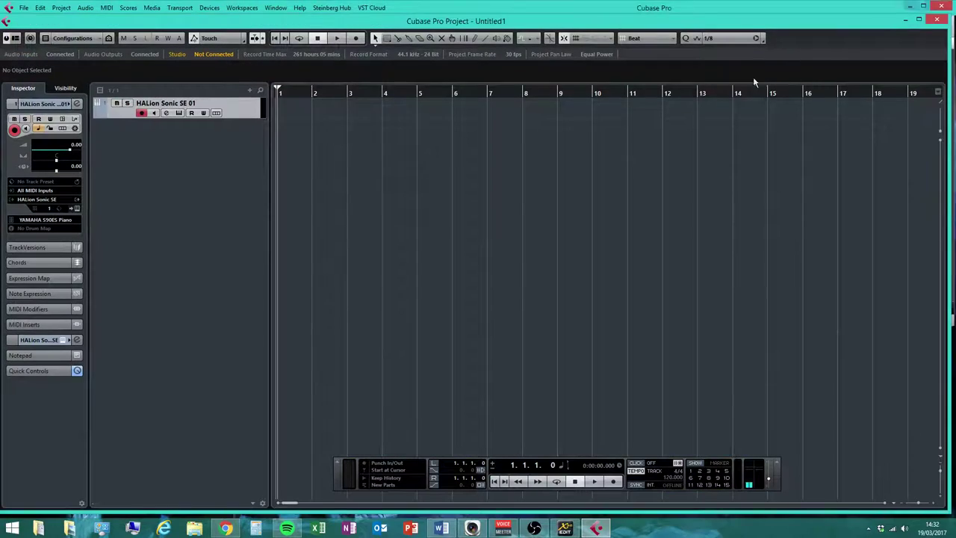
left_click(925, 6)
left_click_drag(717, 24, 543, 91)
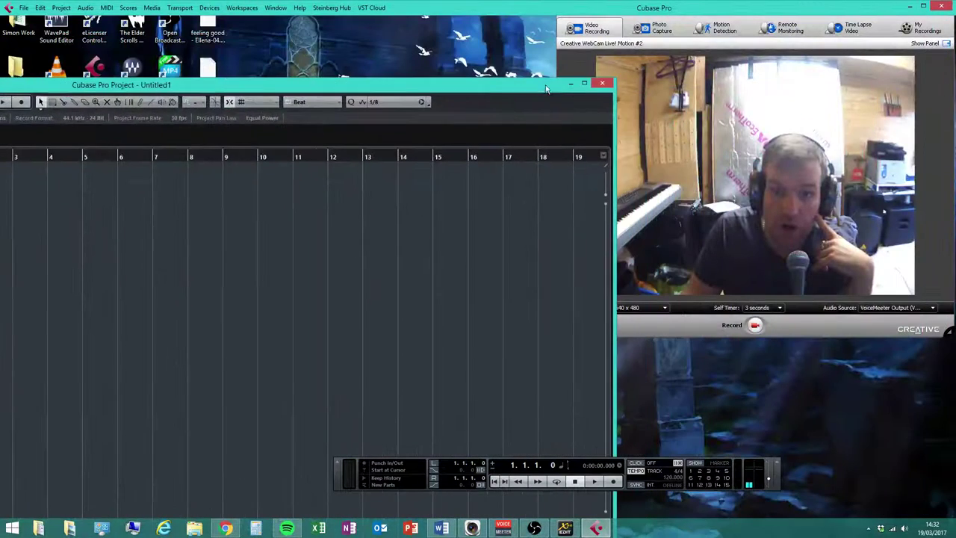
left_click(603, 82)
left_click(478, 290)
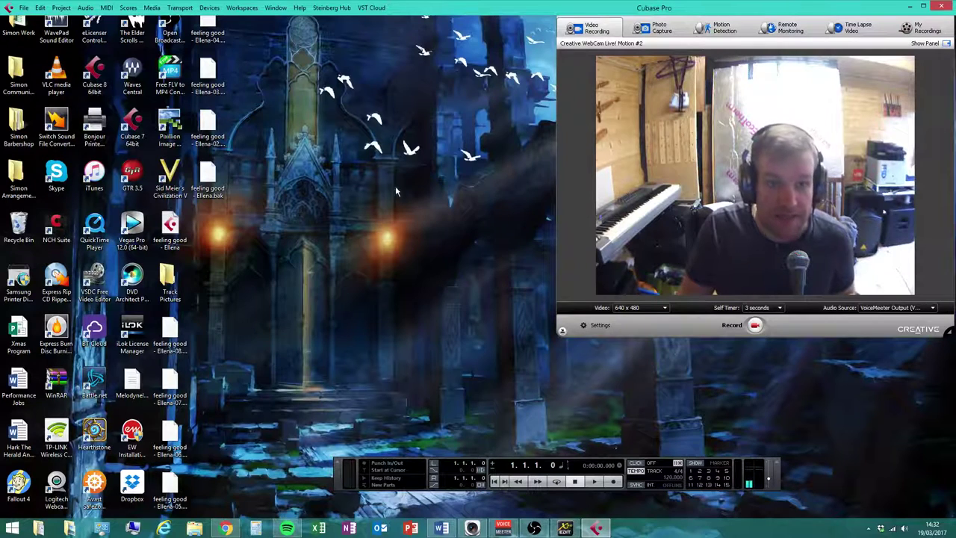
Step: Bring Cubase to the front and start a new project from the File menu
left_click(604, 531)
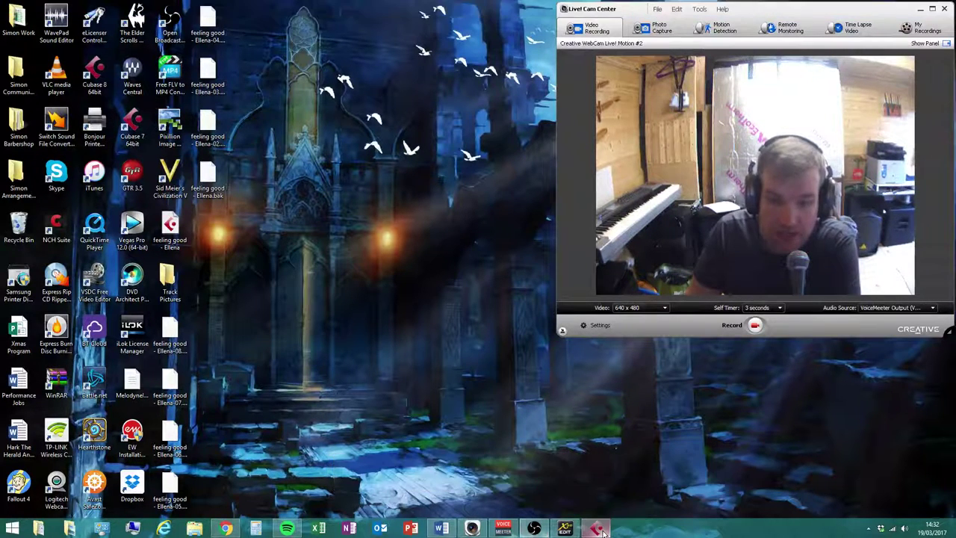
left_click(604, 531)
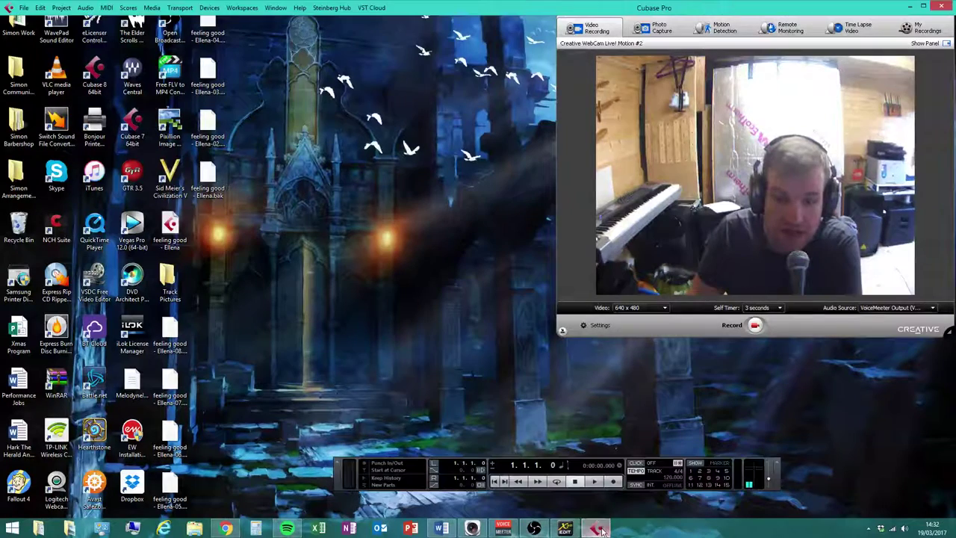
left_click(26, 12)
left_click(33, 18)
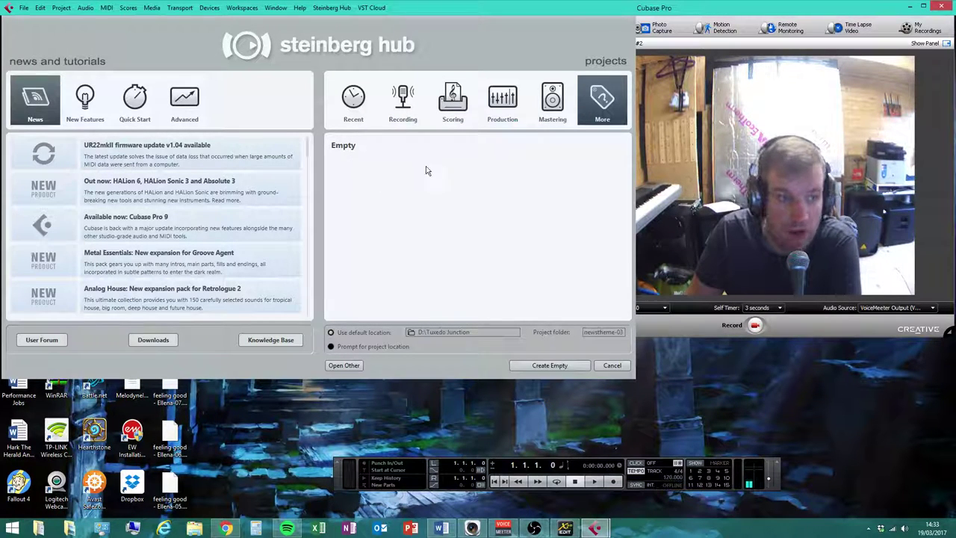
Step: Choose the Empty project template and set the default location to the My Book (F:) drive
left_click(385, 151)
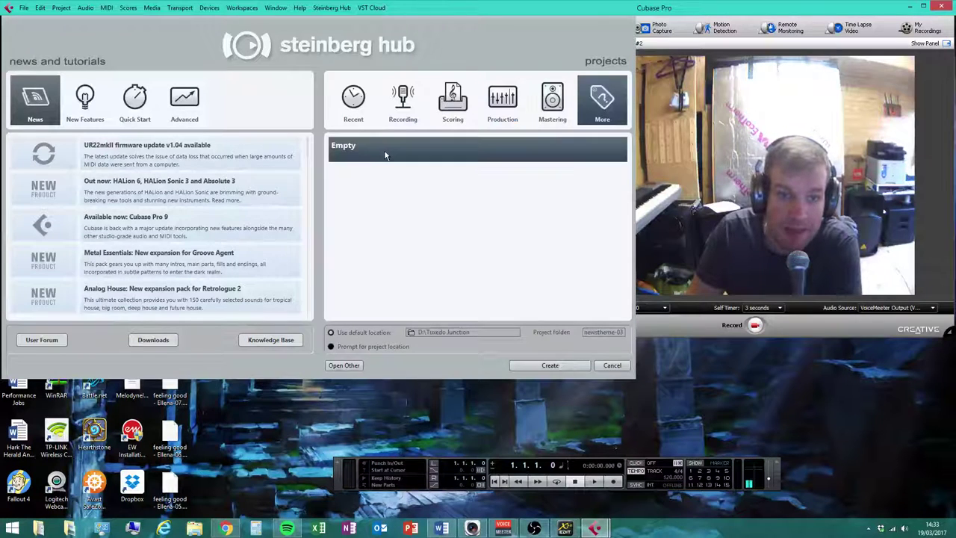
left_click(466, 337)
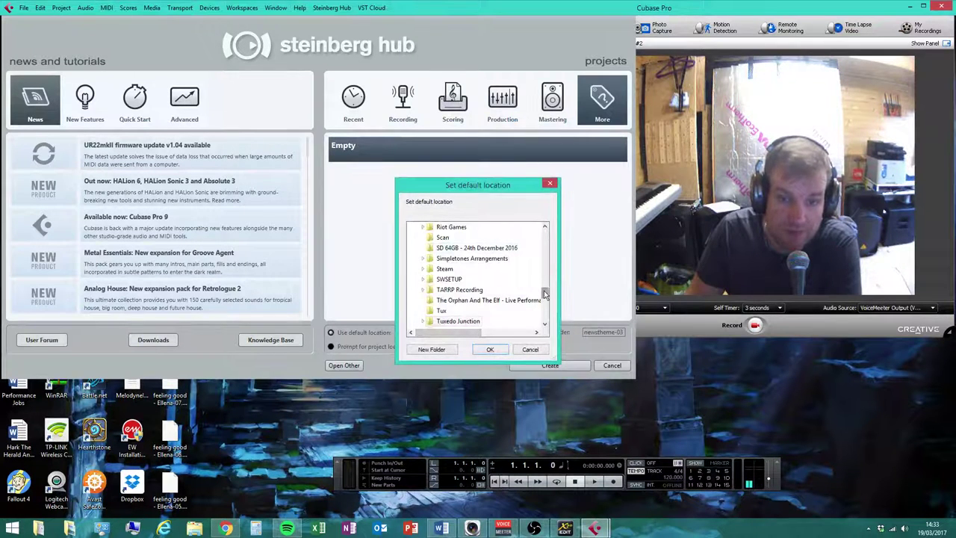
scroll(545, 282, "down", 5)
left_click_drag(545, 282, 547, 246)
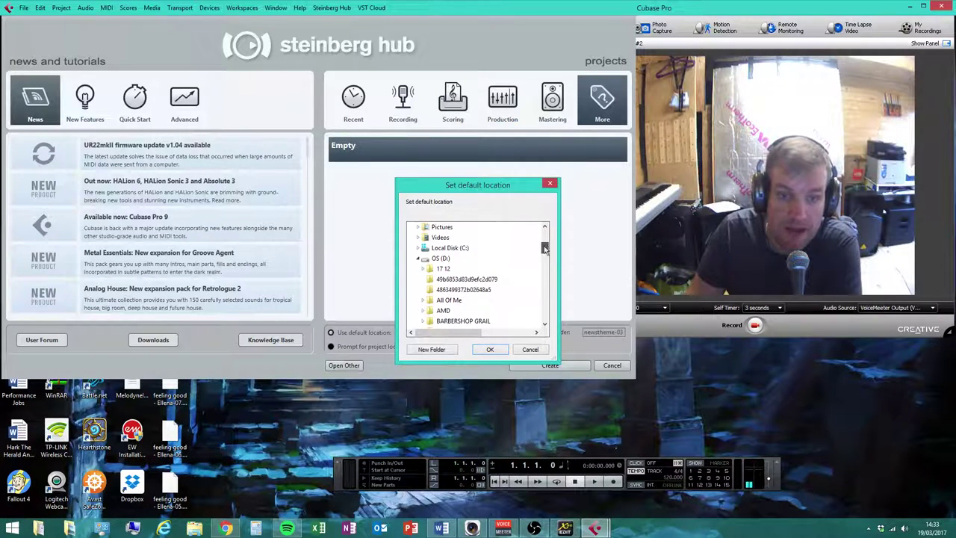
left_click(419, 259)
left_click(419, 280)
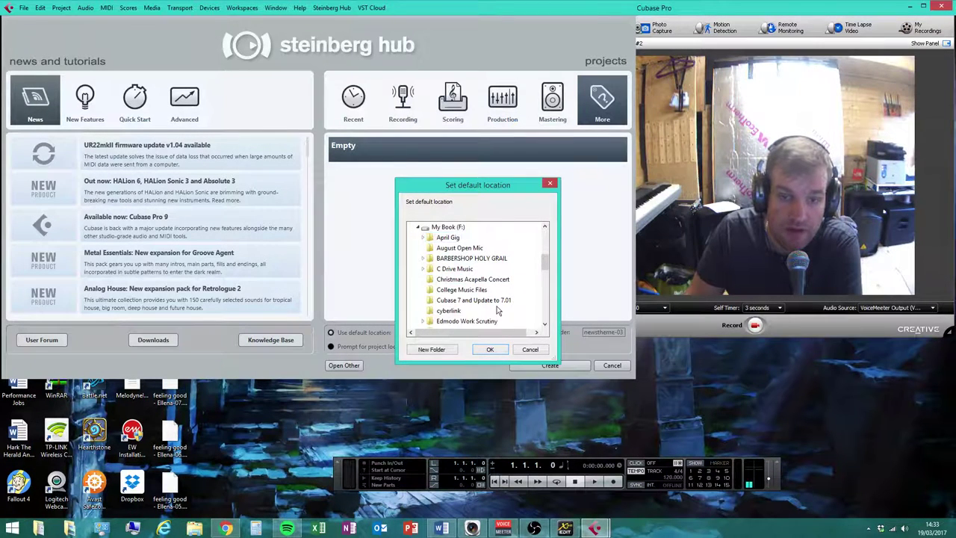
scroll(459, 314, "down", 1)
scroll(458, 314, "up", 2)
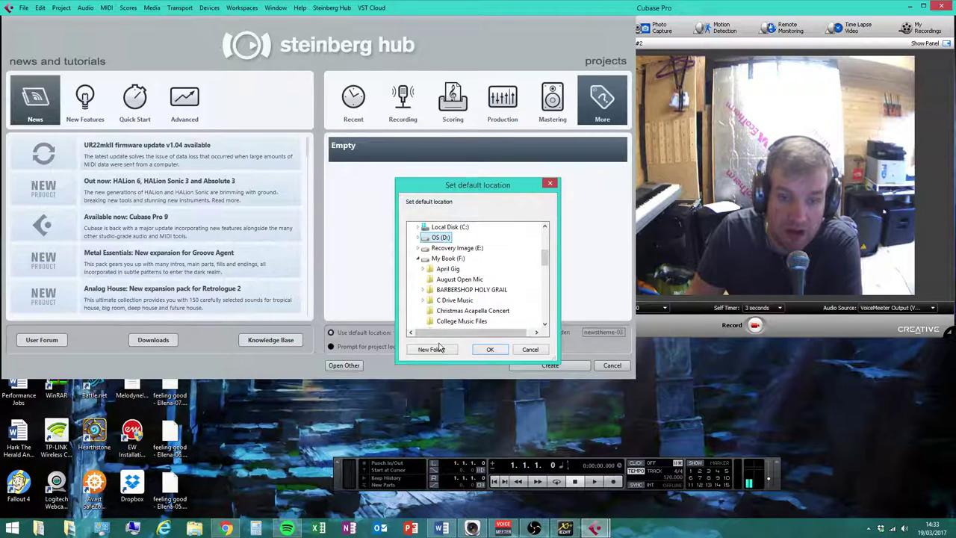
left_click(448, 258)
Step: Create a new folder named 'News Theme' on the F: drive
left_click(442, 354)
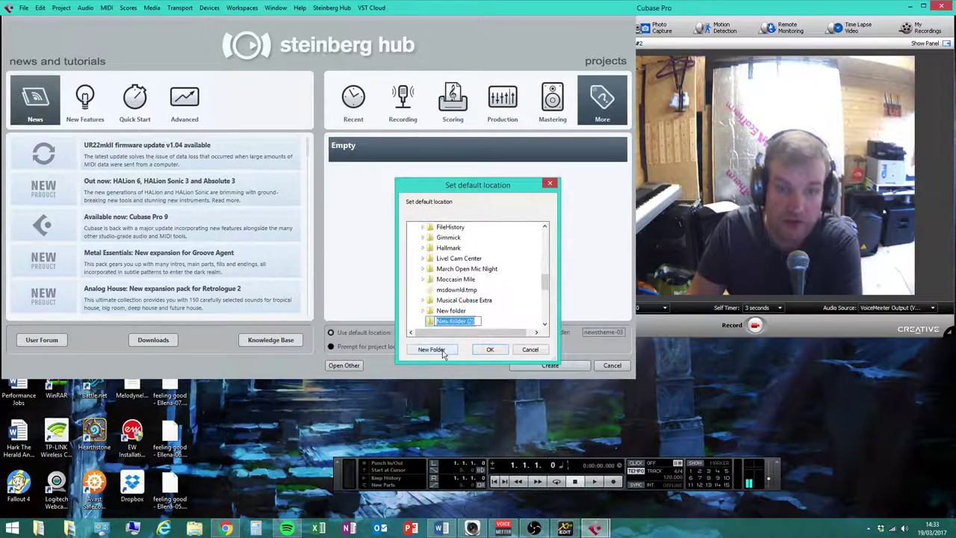
type("News THEME")
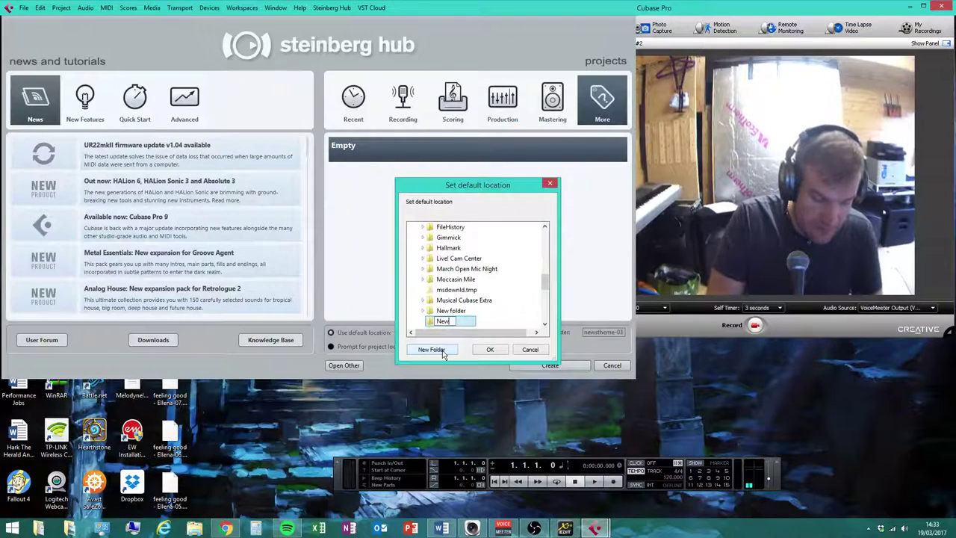
key("BackSpace")
key("BackSpace")
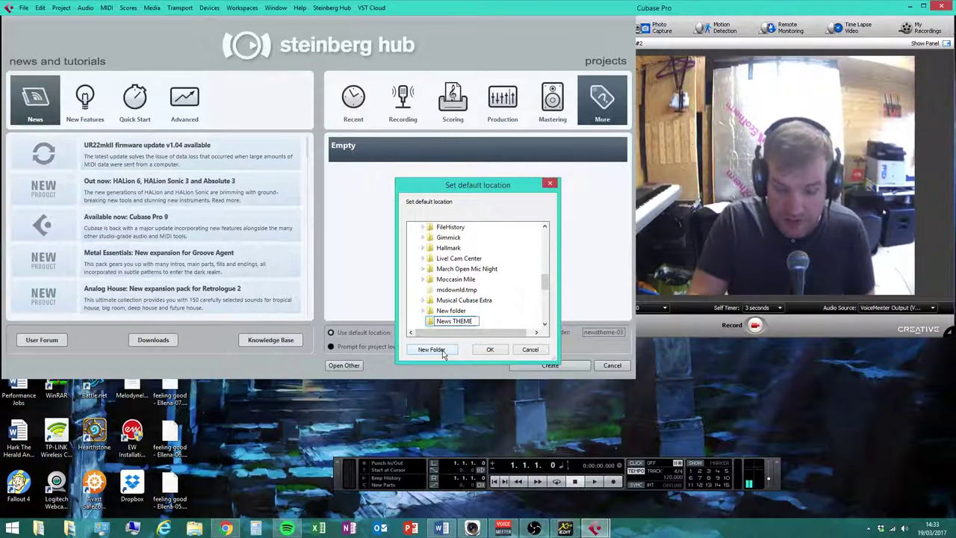
type("HEME")
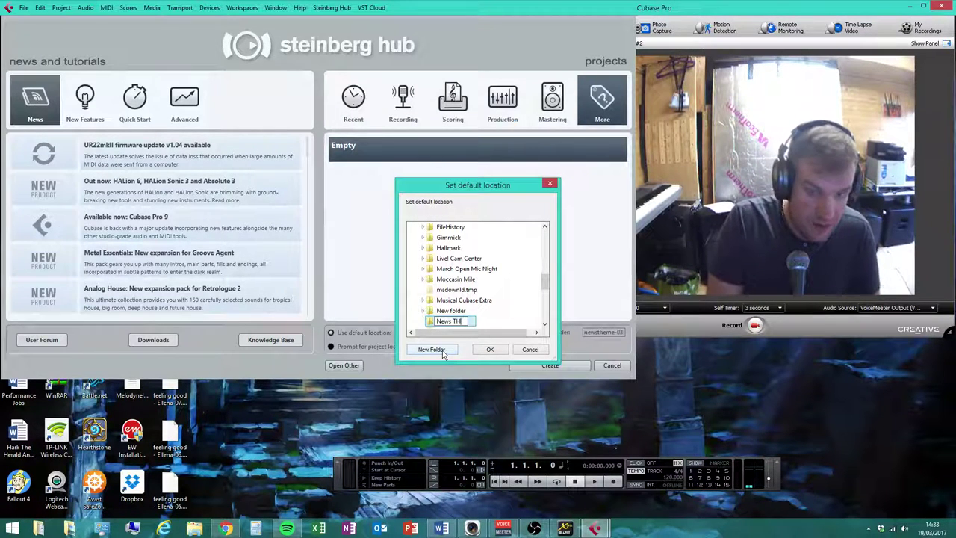
key("BackSpace")
key("BackSpace")
key("BackSpace")
key("BackSpace")
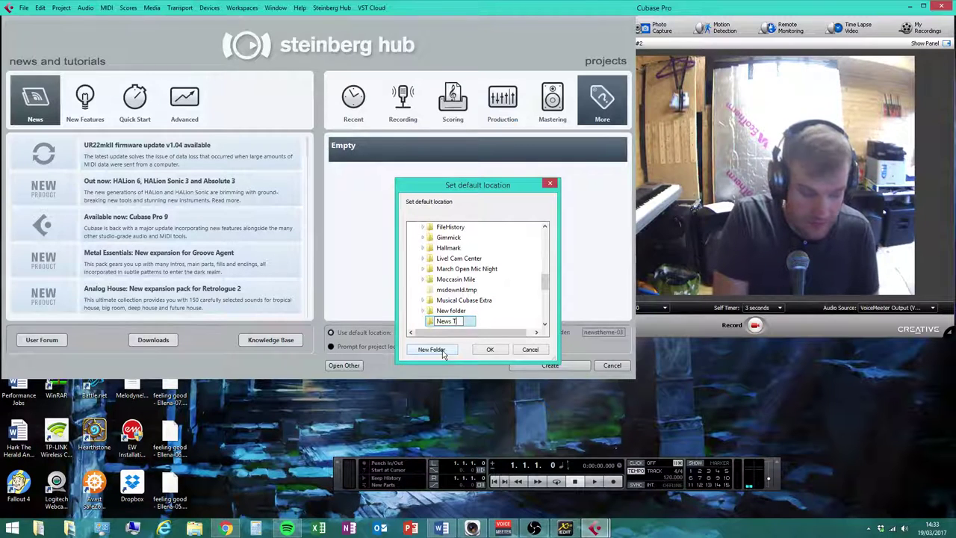
type("eme")
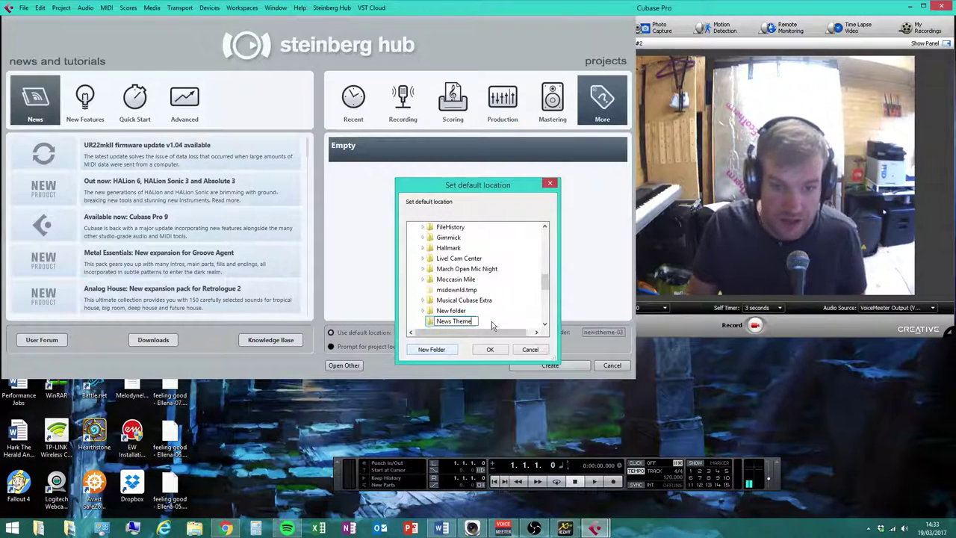
key("Return")
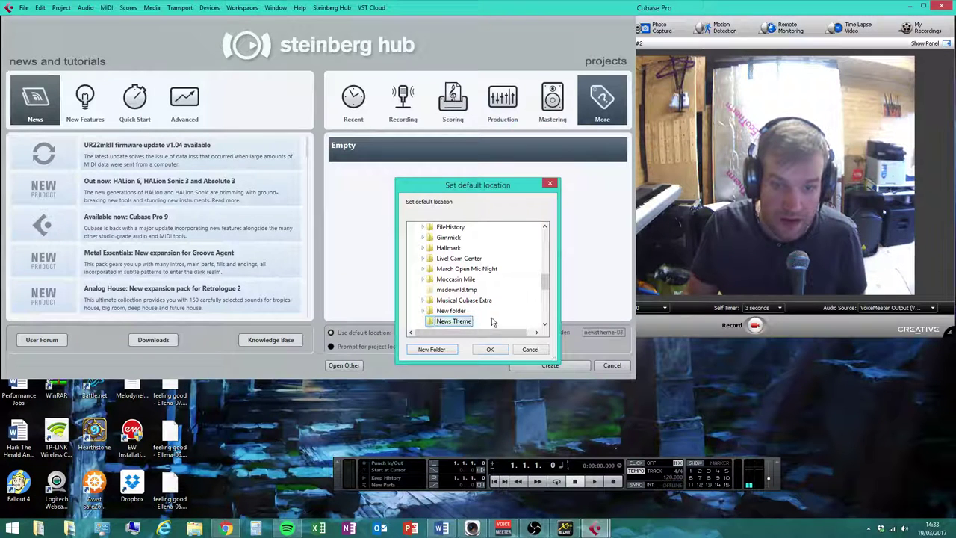
Step: Accept F:\News Theme as location, name the project folder 'News Theme', and create the empty project
left_click(490, 349)
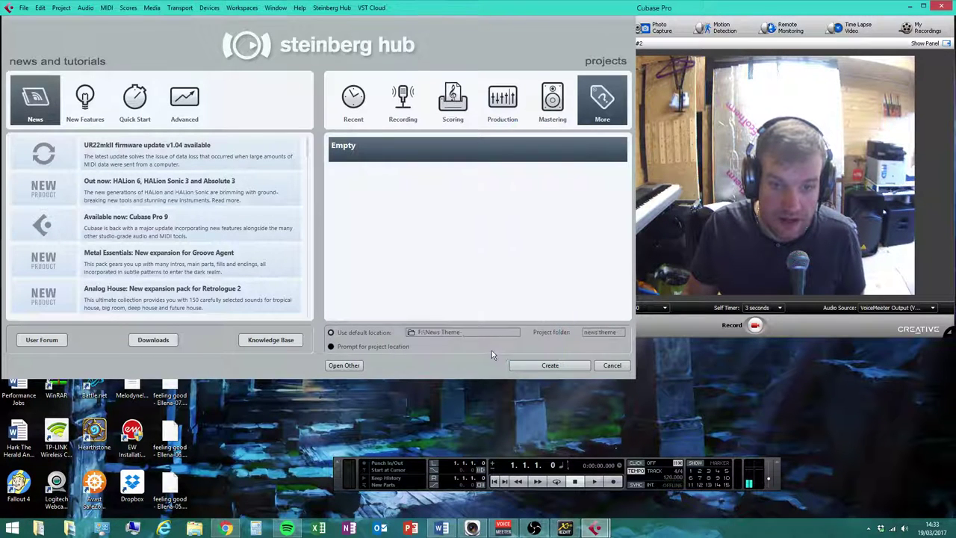
left_click(601, 333)
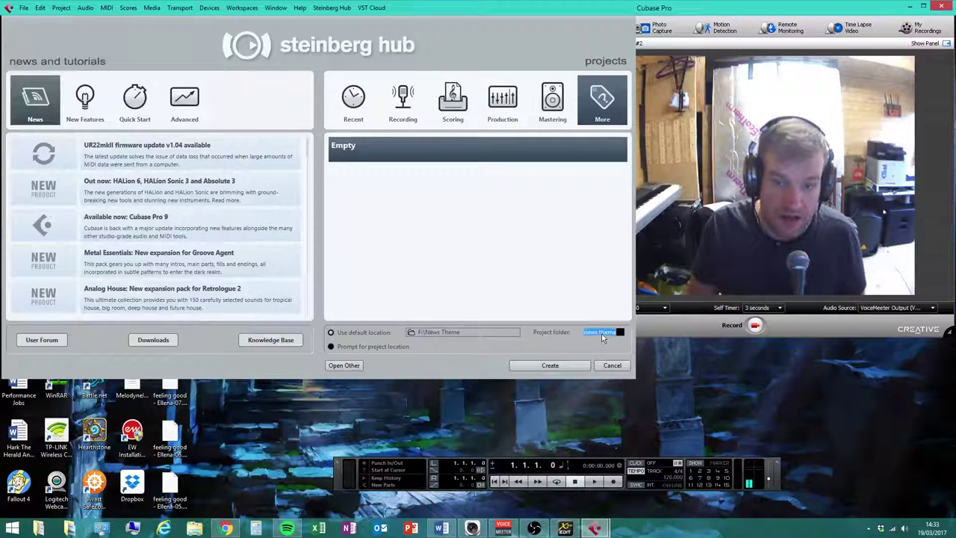
type("News Theme")
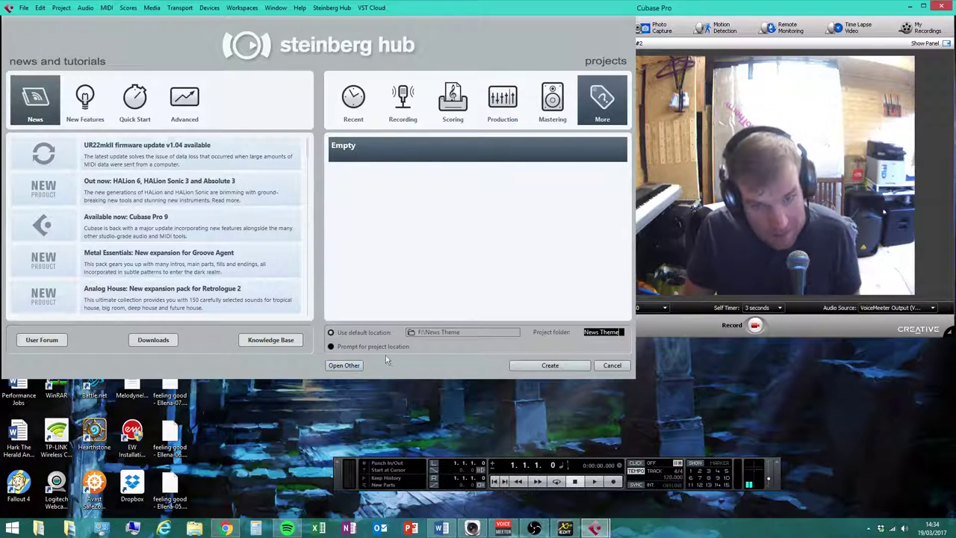
left_click(552, 366)
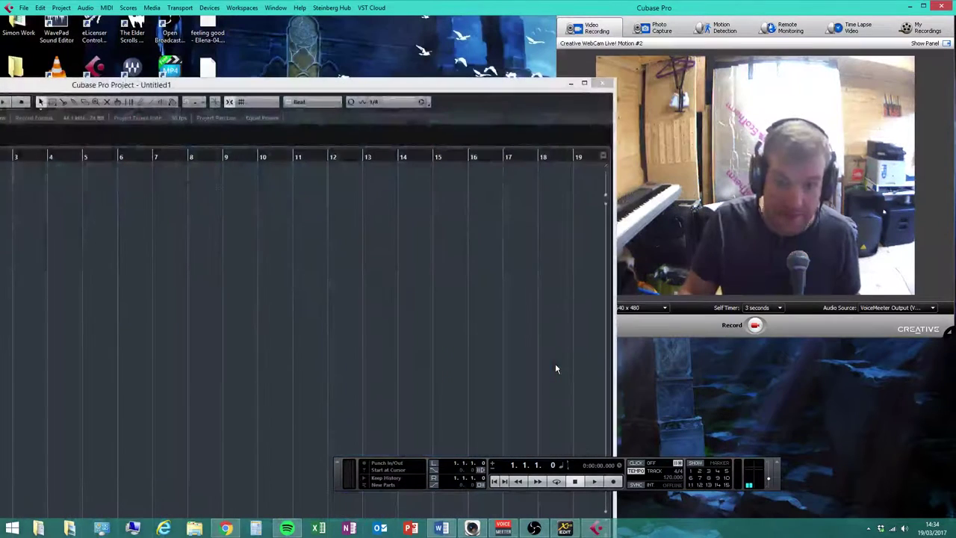
Step: Shift the Untitled1 project window slightly right, then maximise it to fill the screen
left_click_drag(484, 94, 495, 88)
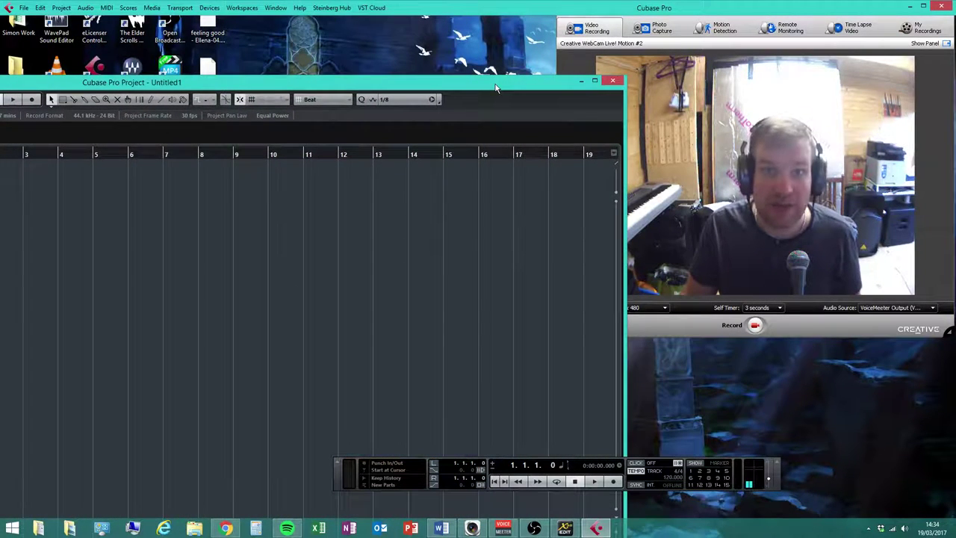
left_click_drag(494, 88, 507, 86)
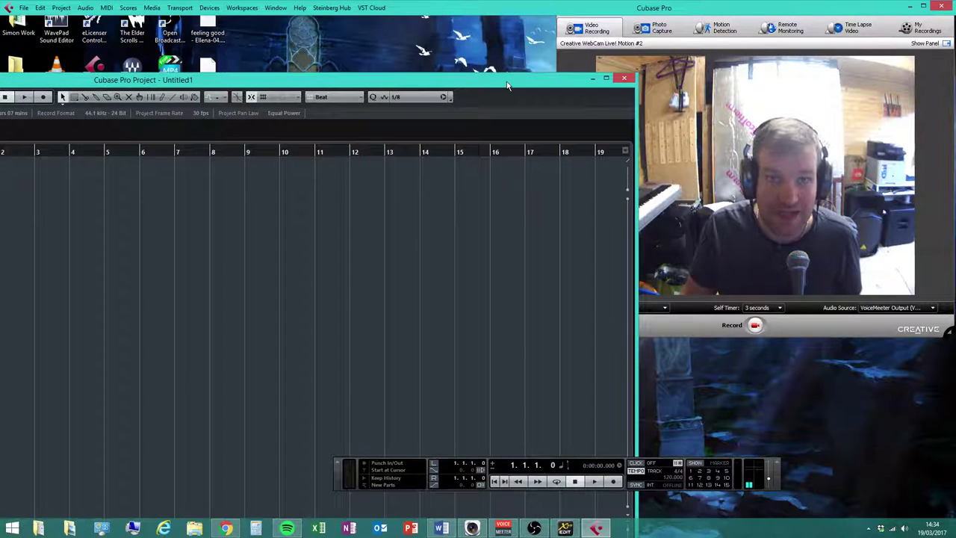
left_click(607, 78)
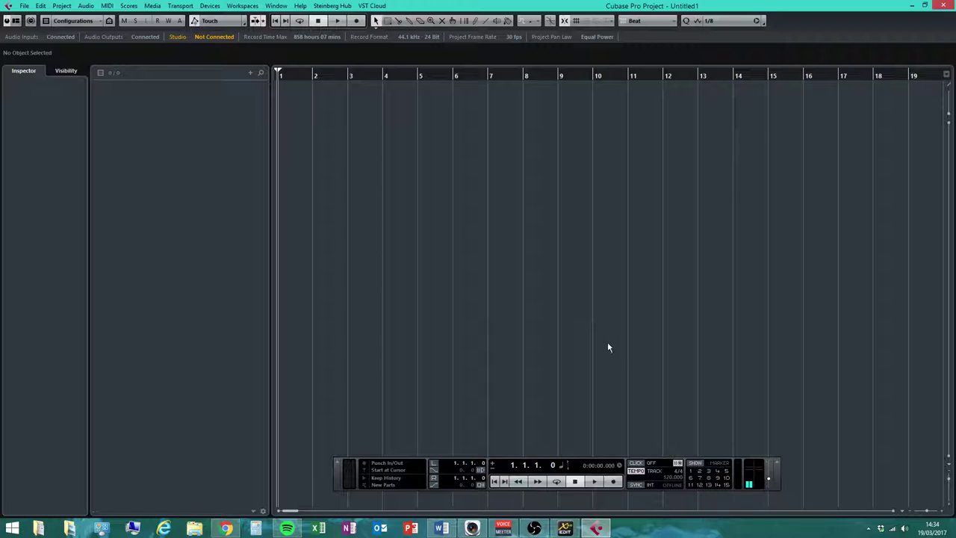
Step: Move the transport bar, briefly show and widen the VST Instruments rack, then restore the window down
left_click_drag(339, 475, 327, 490)
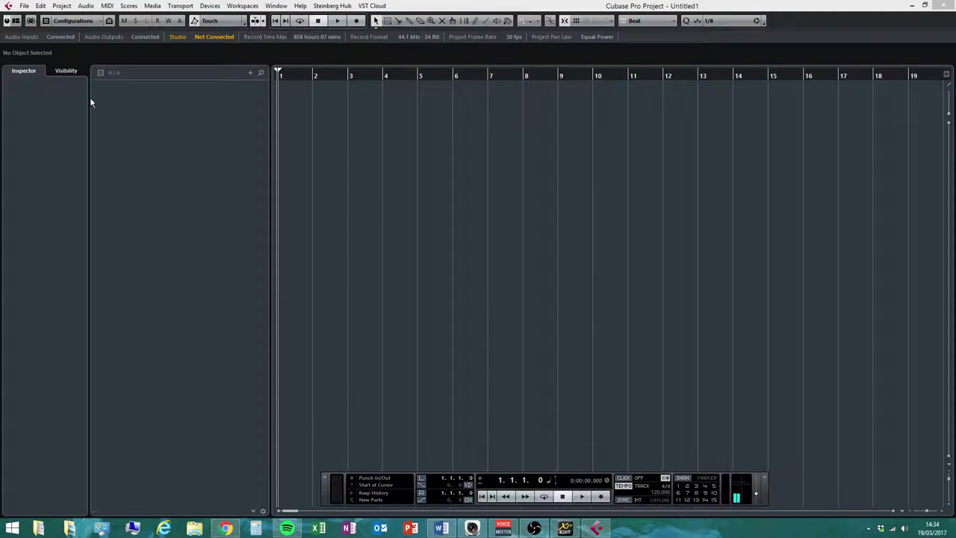
left_click(16, 21)
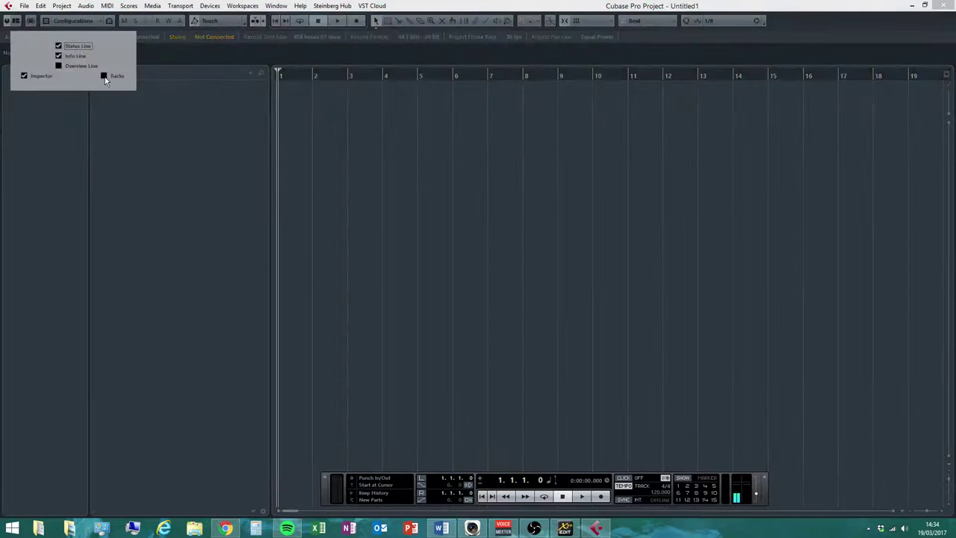
left_click(104, 75)
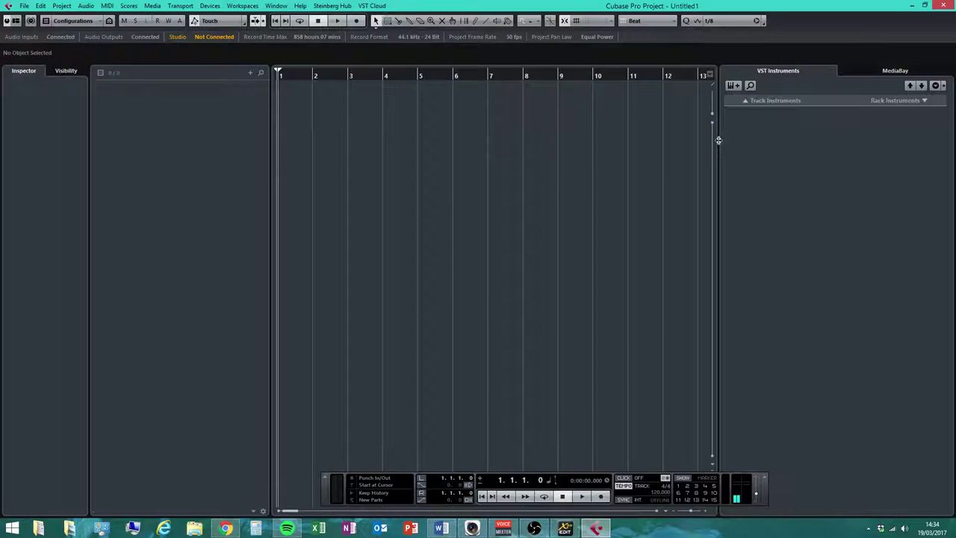
left_click_drag(719, 140, 655, 142)
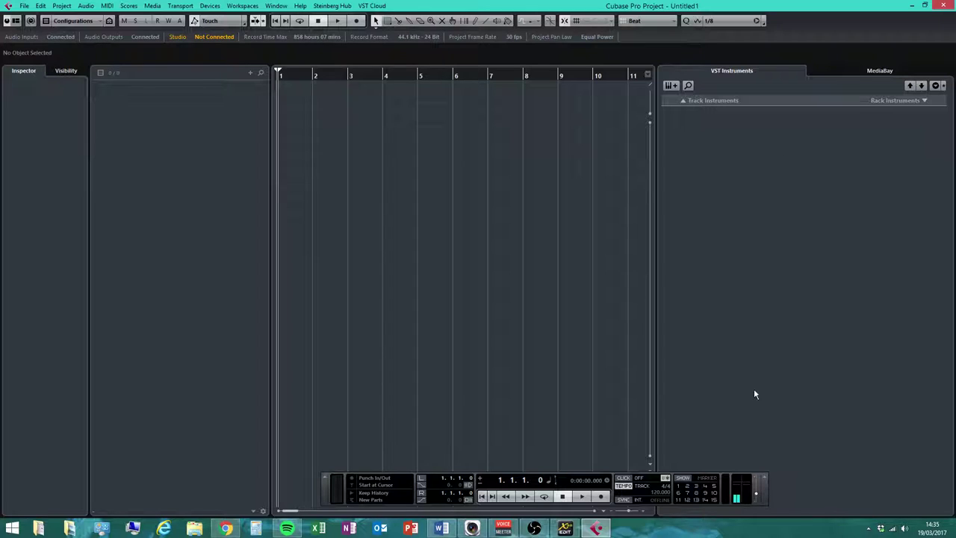
left_click(16, 22)
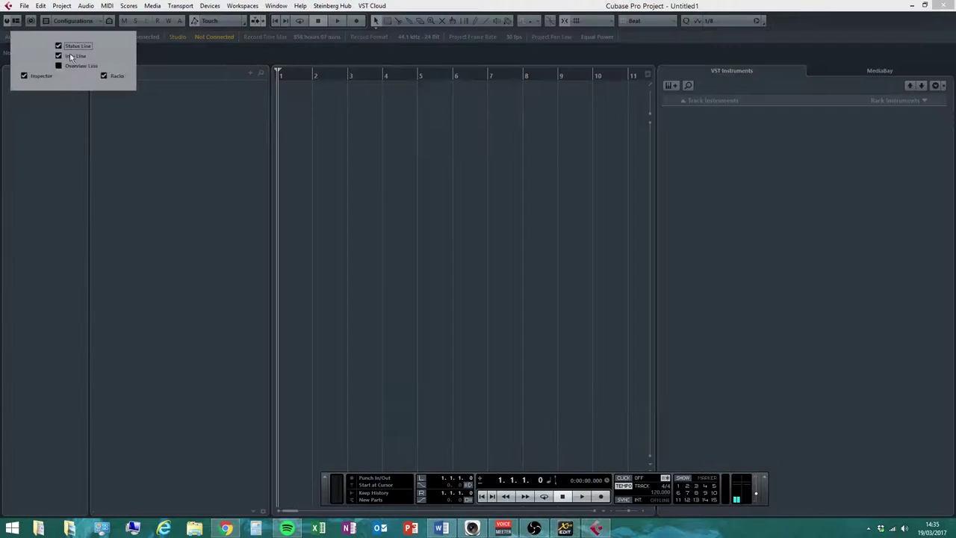
left_click(104, 77)
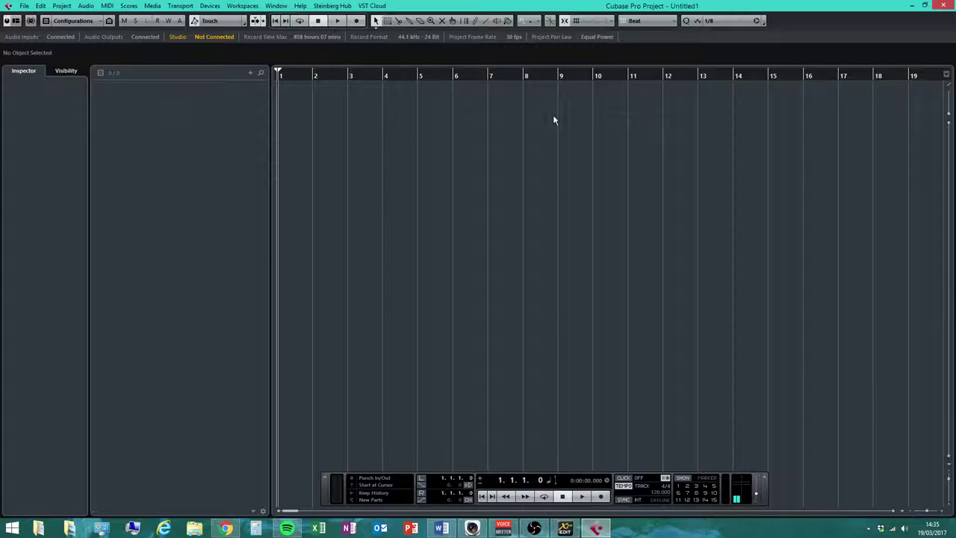
left_click(924, 5)
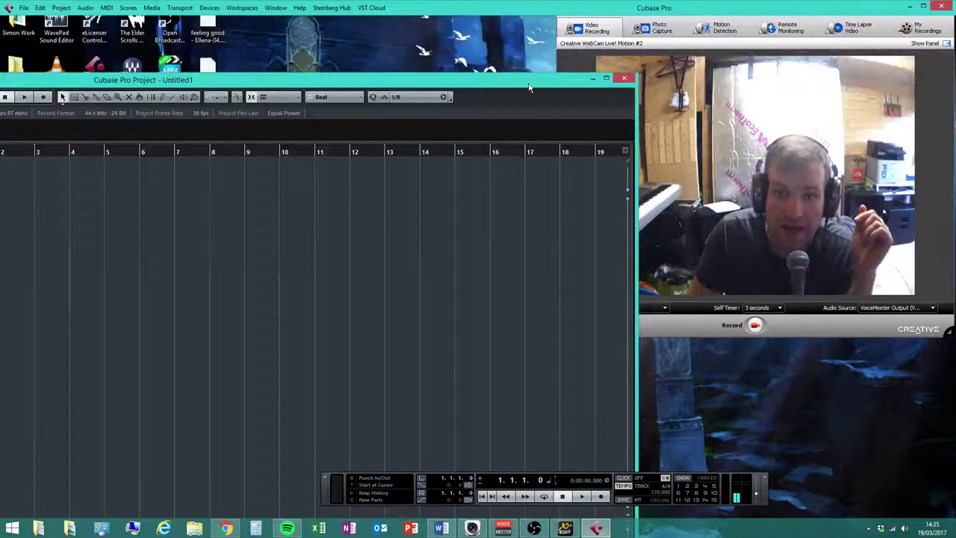
Step: Reposition the Untitled1 project window on screen, then maximise it again
left_click_drag(529, 84, 952, 100)
left_click_drag(813, 45, 948, 29)
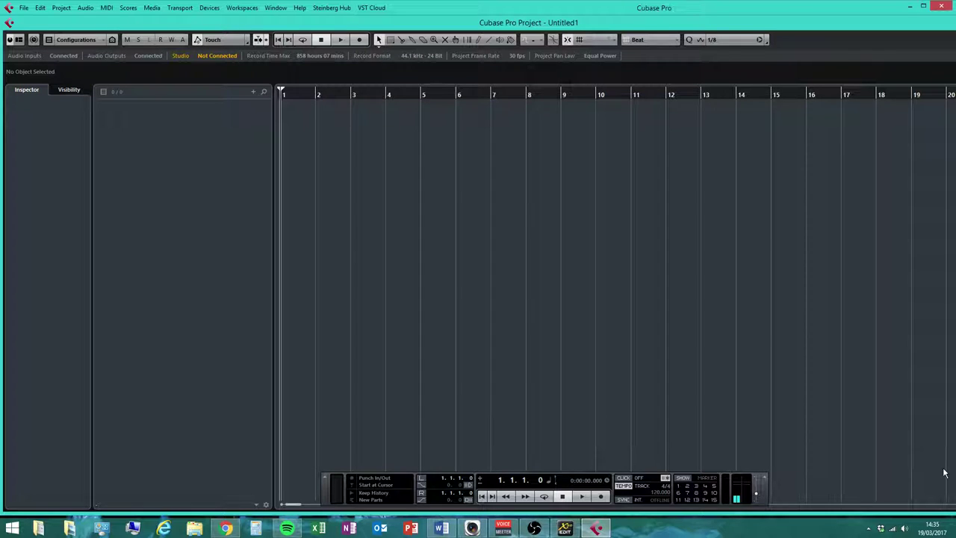
left_click_drag(884, 32, 706, 43)
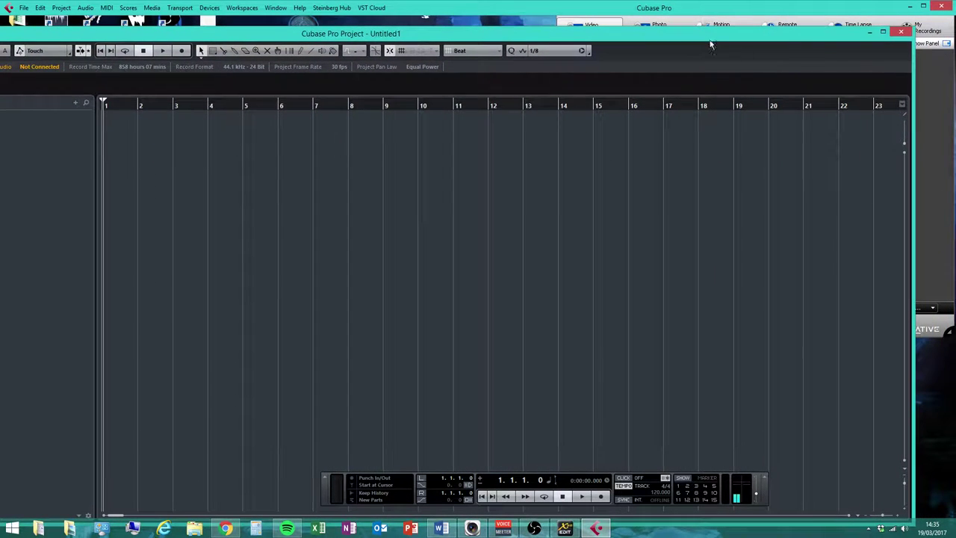
left_click(884, 34)
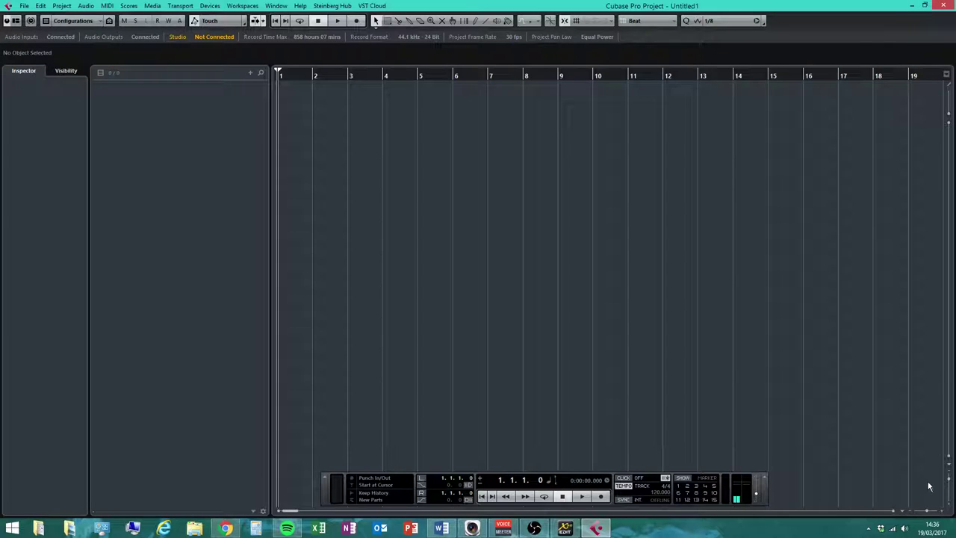
right_click(457, 215)
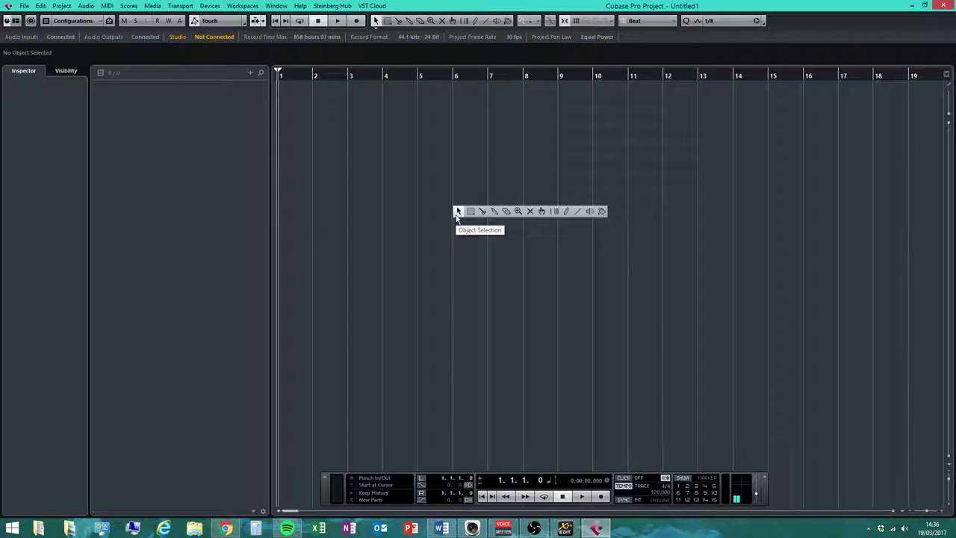
left_click(457, 212)
right_click(443, 227)
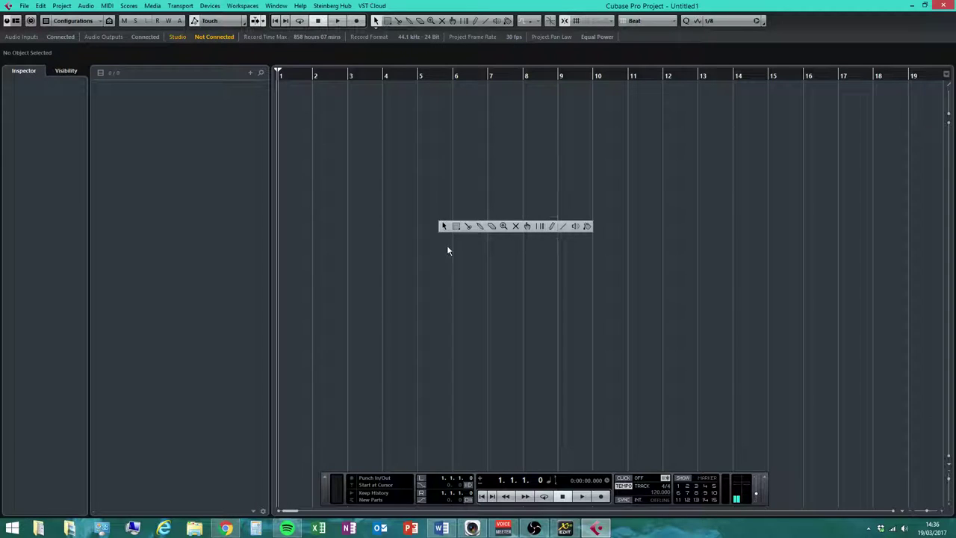
right_click(31, 224)
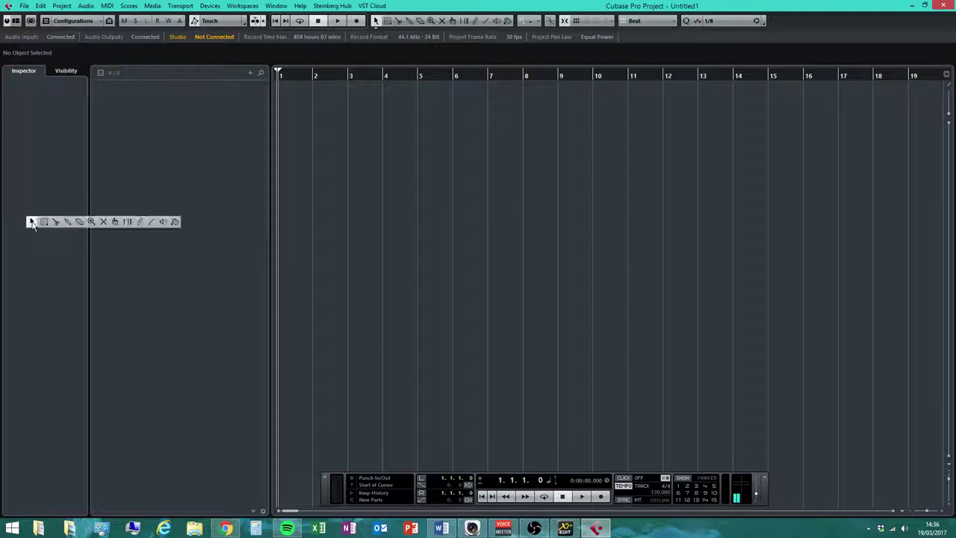
left_click(32, 223)
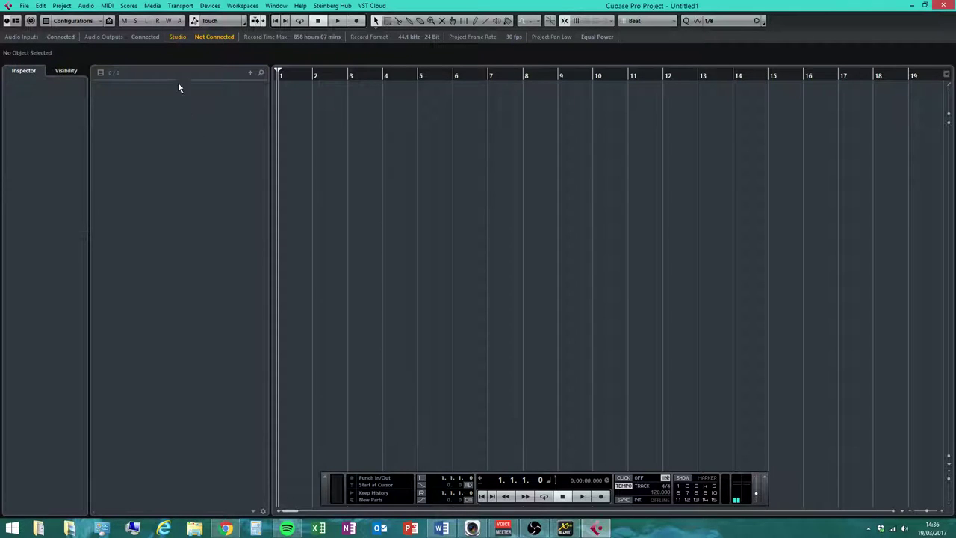
Step: Set up an instrument track with HALion Sonic SE as the instrument and a count of 5
right_click(164, 168)
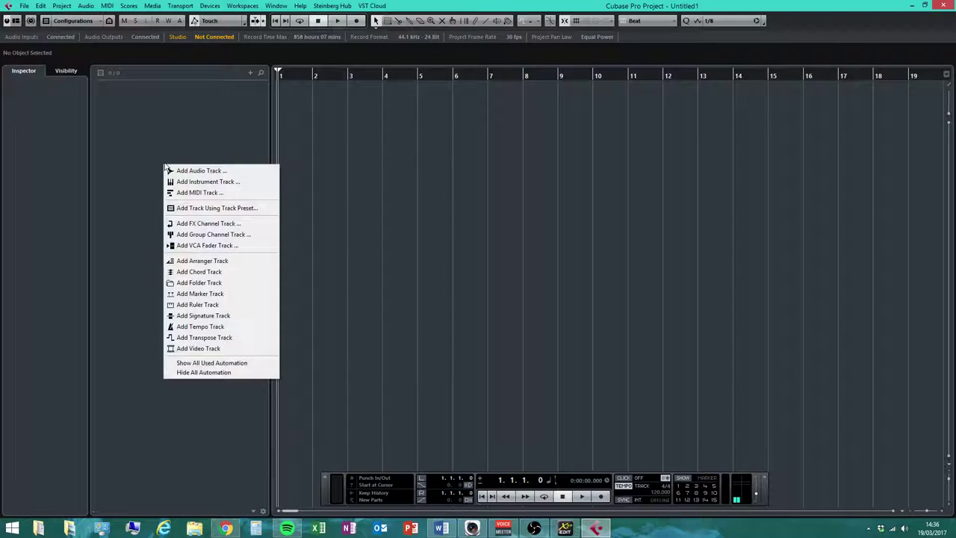
left_click(228, 182)
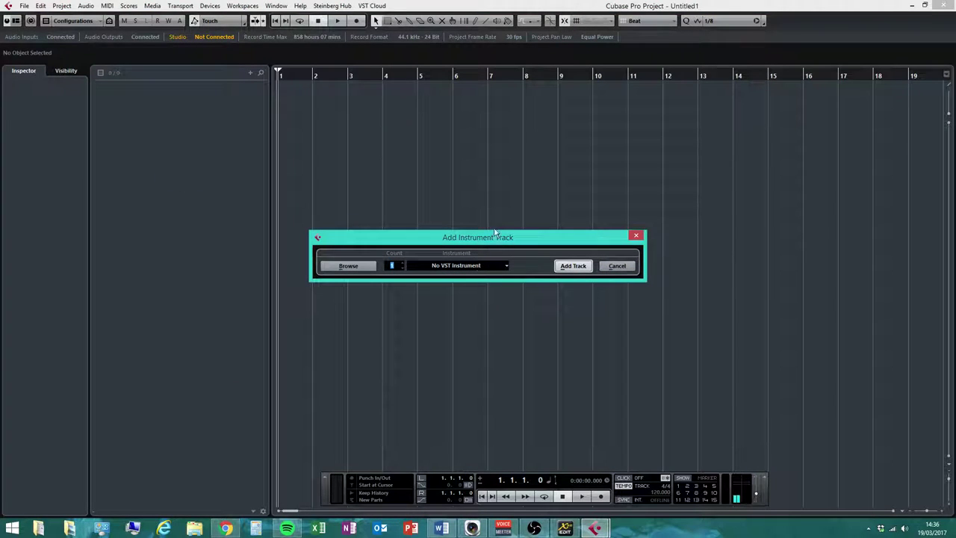
left_click_drag(490, 238, 484, 214)
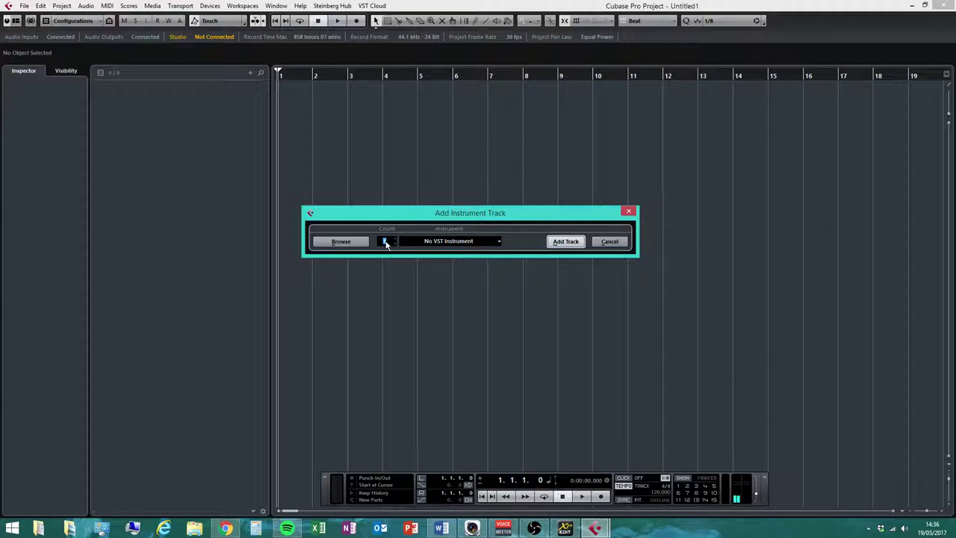
left_click(452, 242)
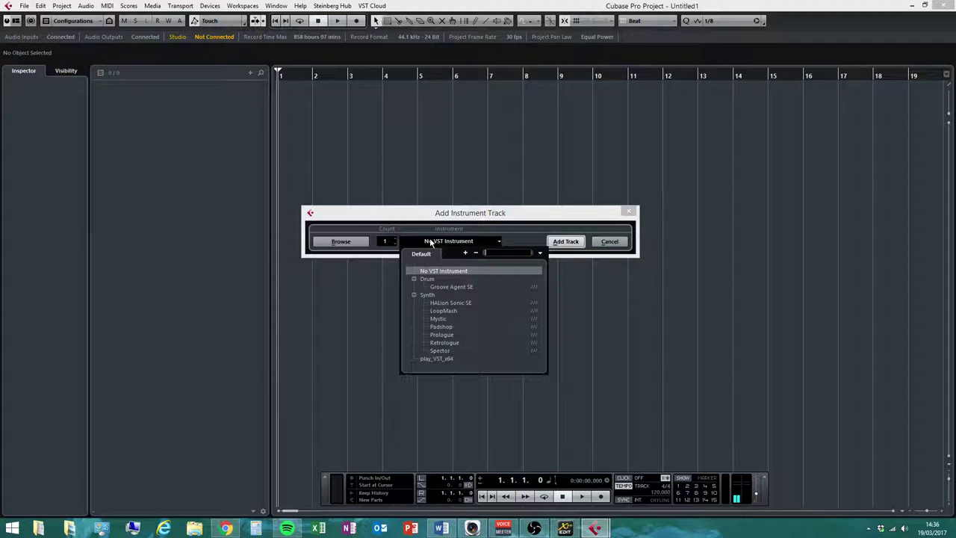
left_click(457, 302)
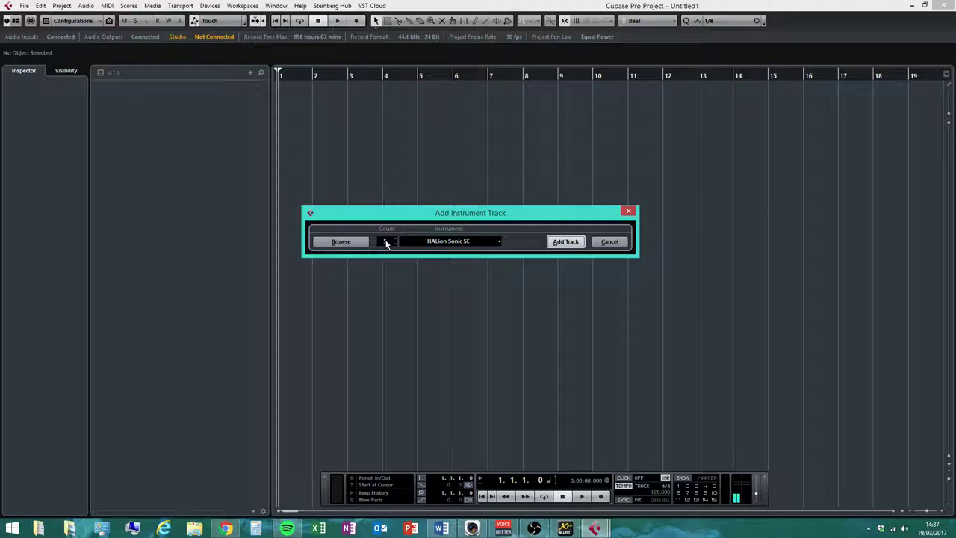
left_click(563, 243)
Step: Create the five HALion Sonic SE tracks, close their five plugin windows, and enlarge the track rows
left_click(565, 244)
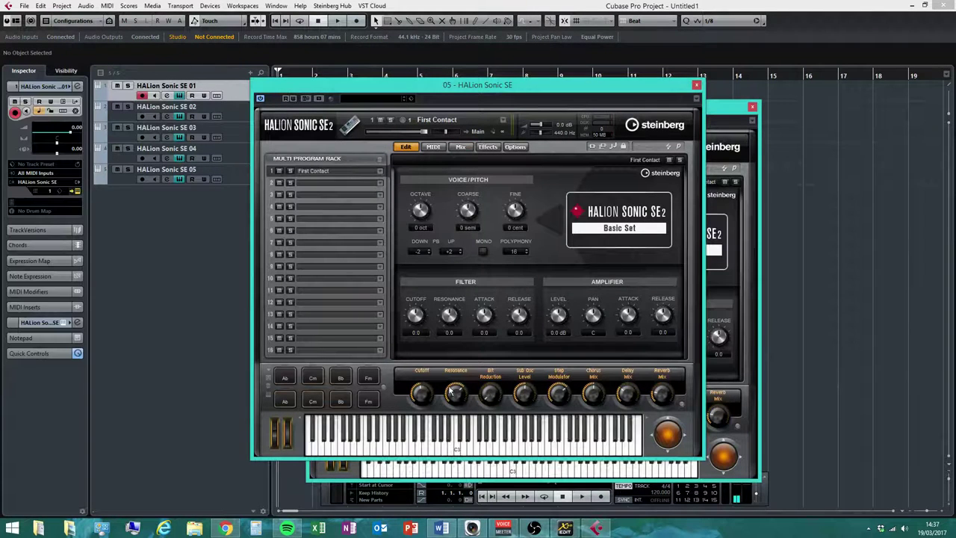
left_click(697, 84)
left_click(697, 84)
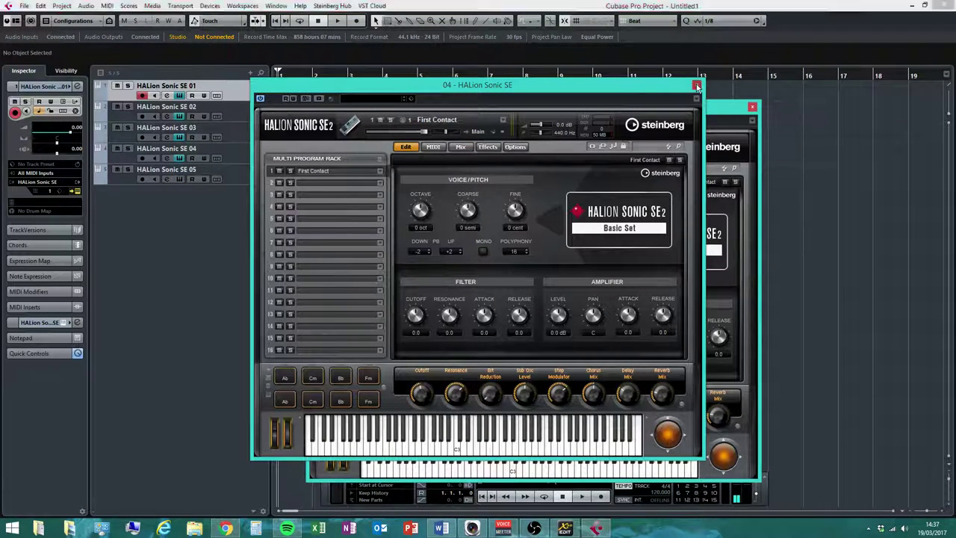
left_click(697, 84)
left_click(697, 85)
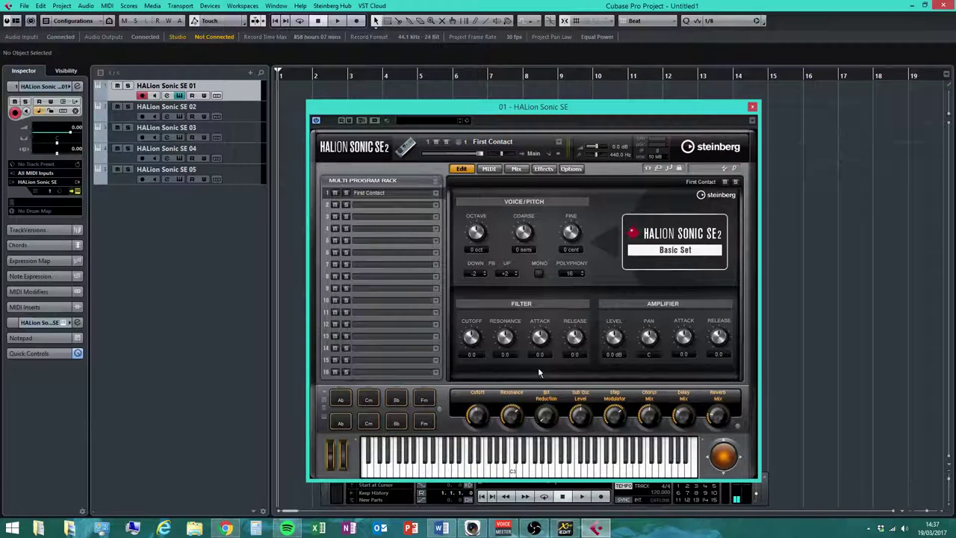
left_click(753, 108)
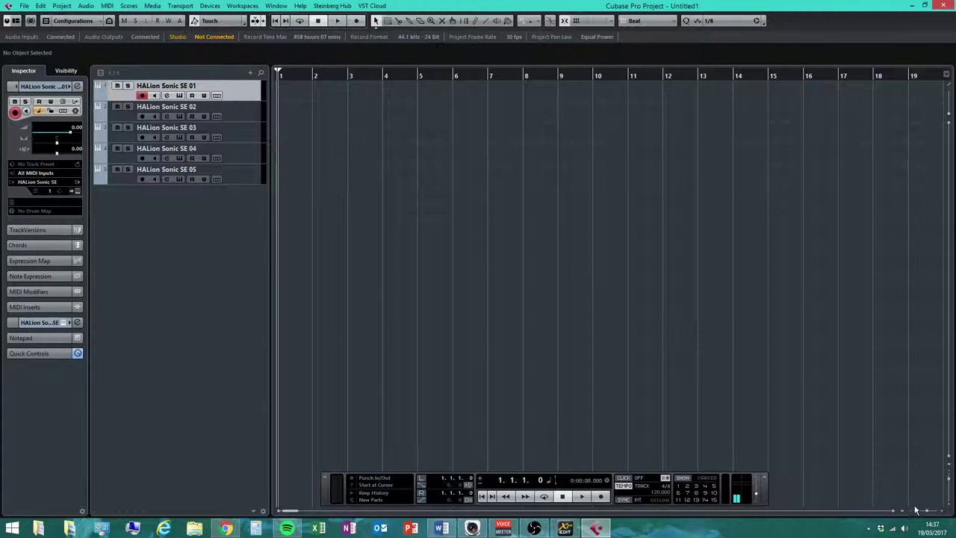
left_click(949, 508)
Step: Drag the vertical zoom control so the five HALion Sonic SE track rows fill the track list
left_click_drag(949, 508, 950, 508)
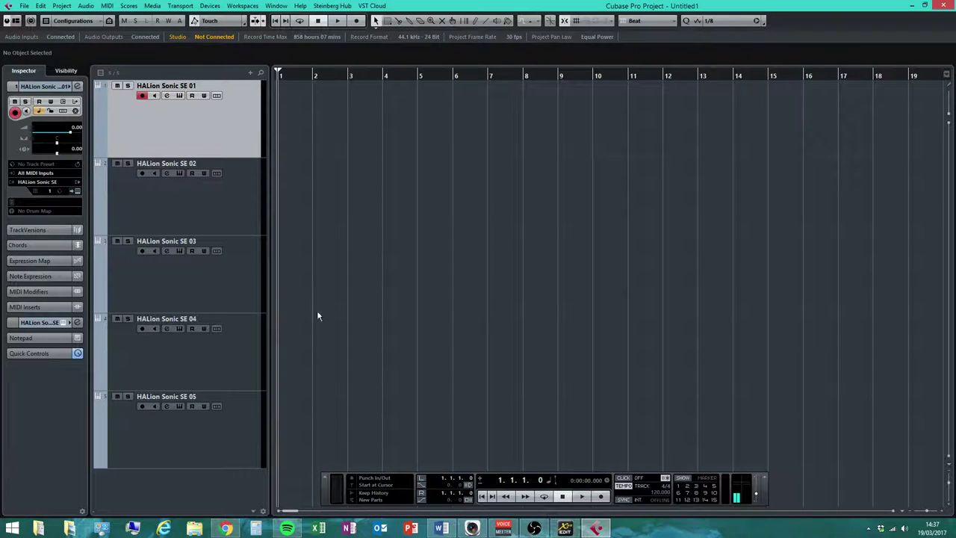
Step: Open track 01's preset browser, clear the Piano filter, hide the Filters pane and raise the window
left_click(43, 206)
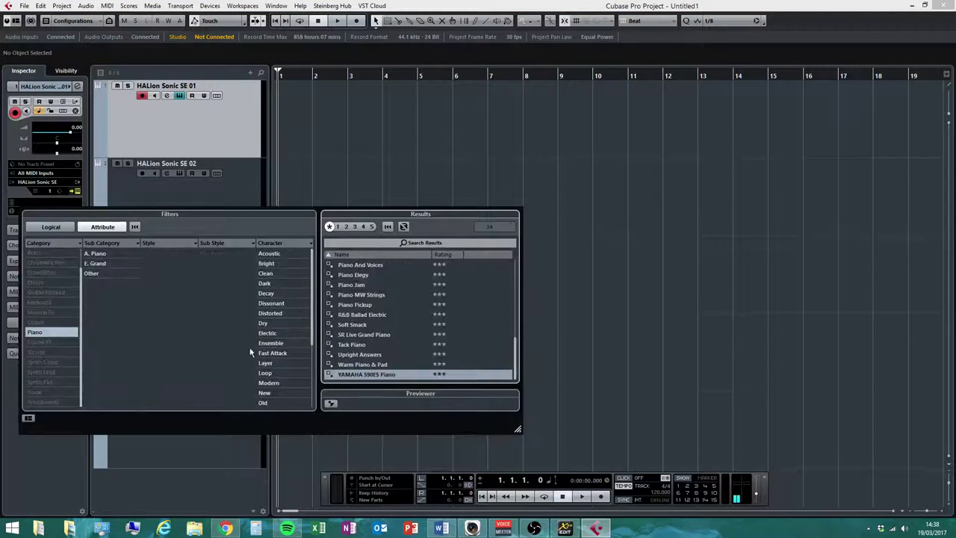
left_click(35, 332)
left_click(28, 417)
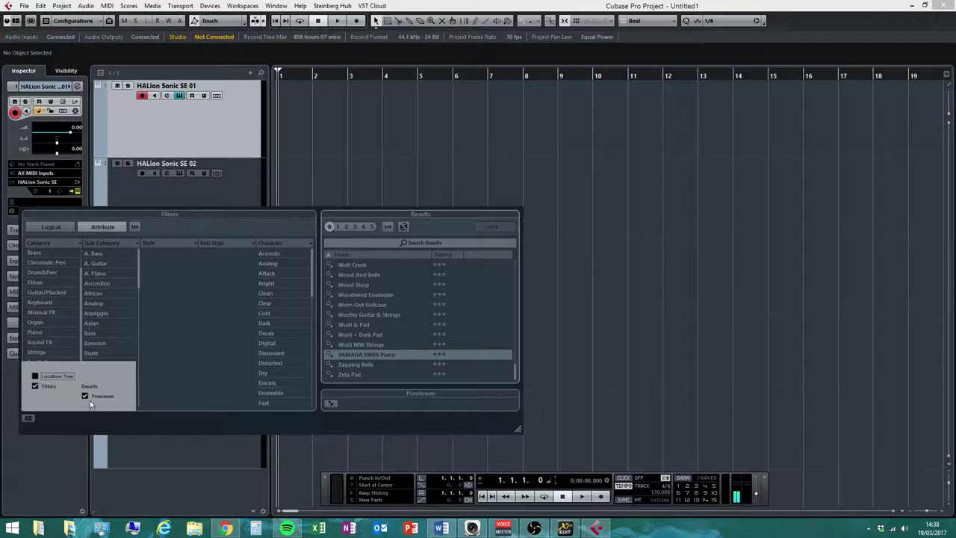
left_click(34, 387)
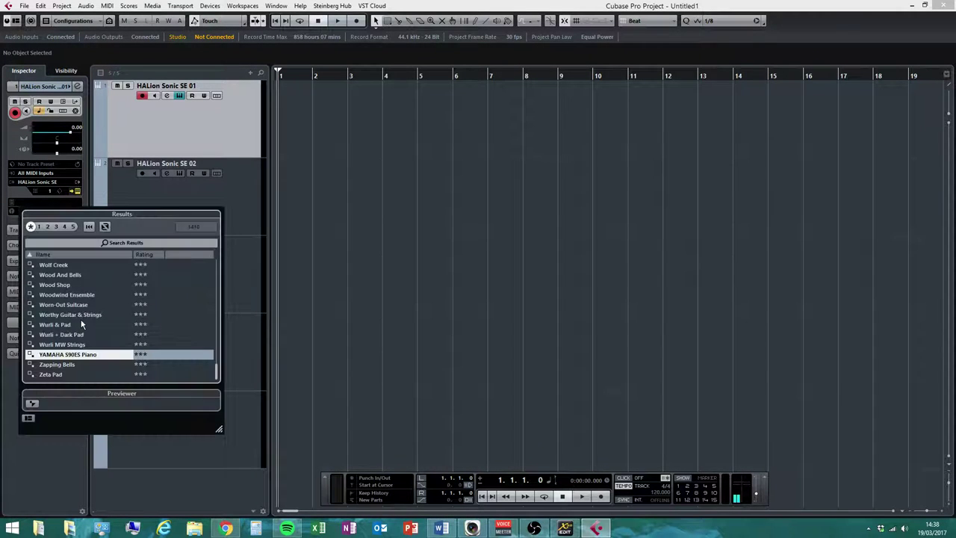
scroll(82, 319, "up", 5)
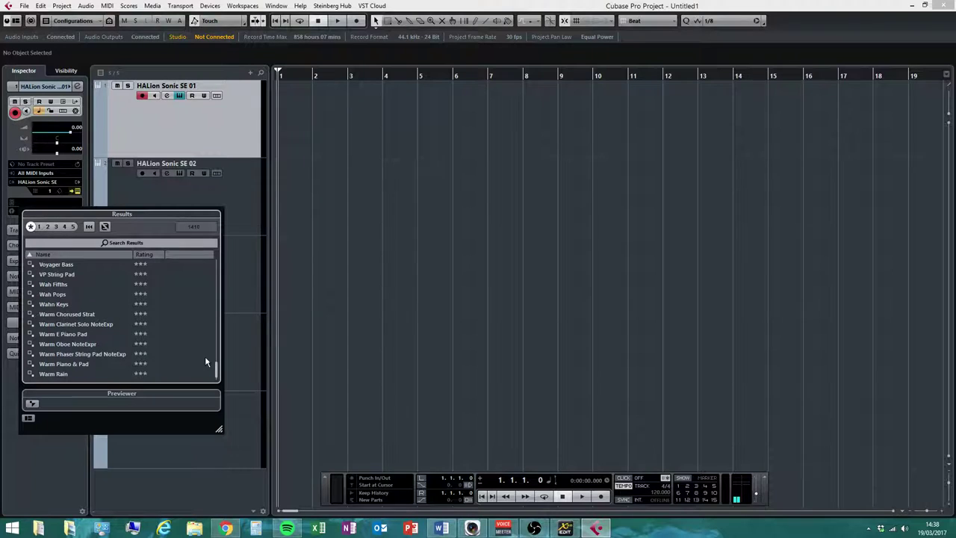
left_click_drag(201, 215, 211, 193)
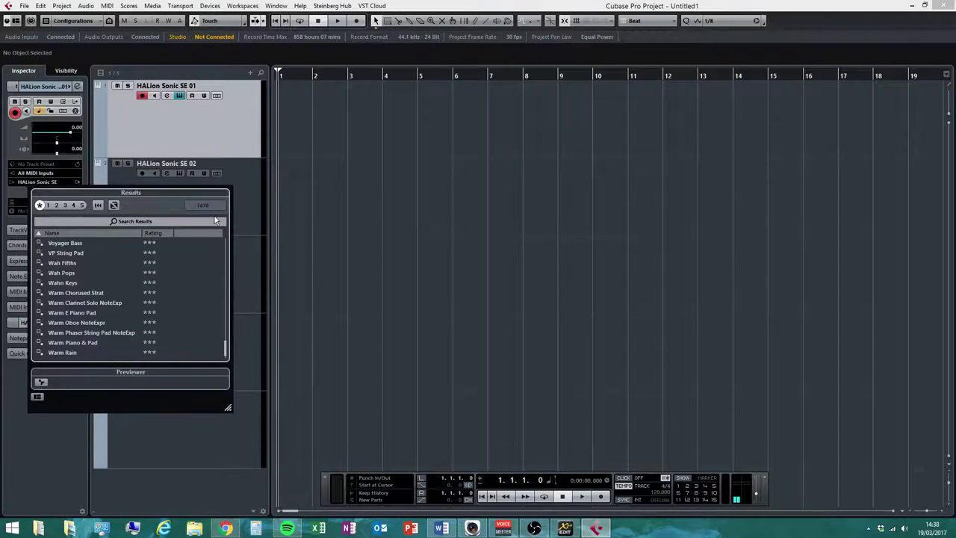
left_click_drag(225, 350, 227, 243)
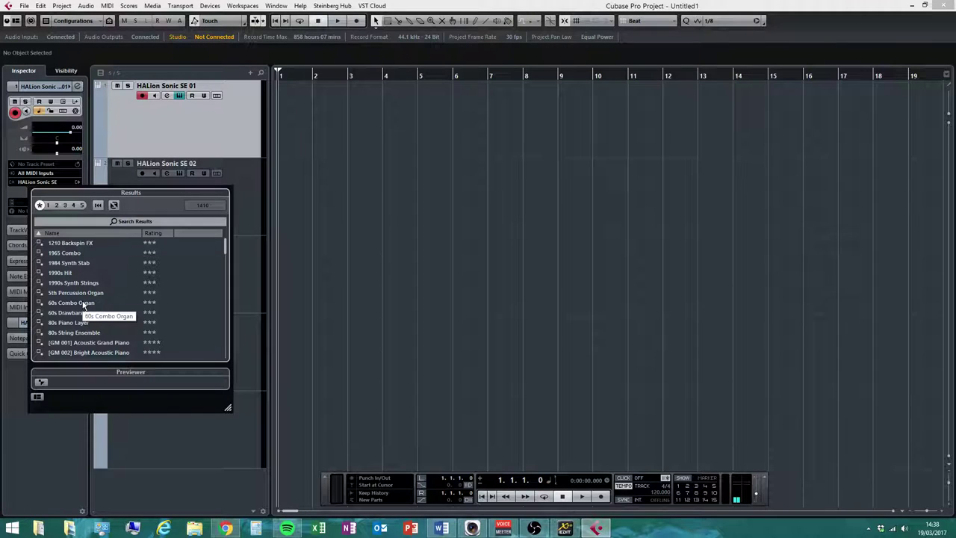
Step: Restore the Filters pane, filter to Piano, and load YAMAHA S90ES Piano onto the first track
left_click(38, 396)
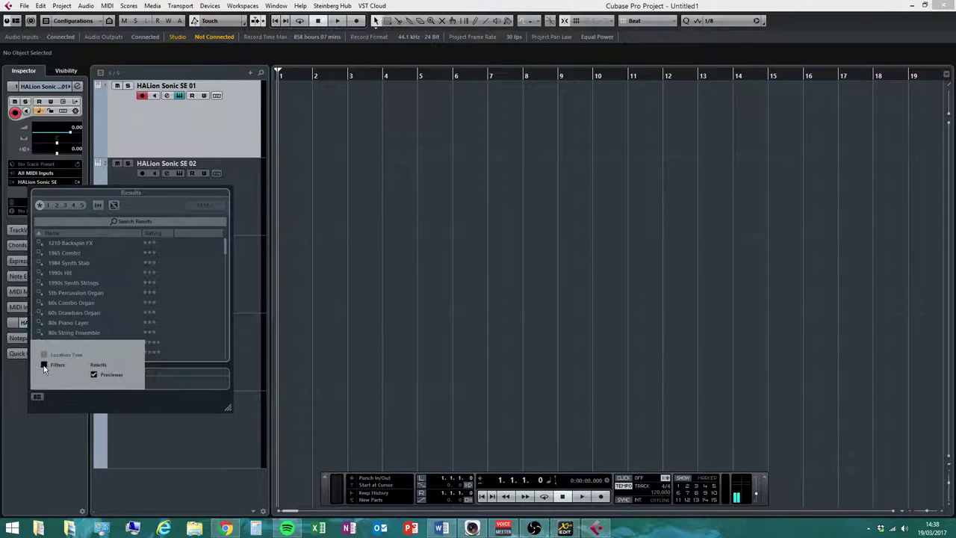
left_click(43, 365)
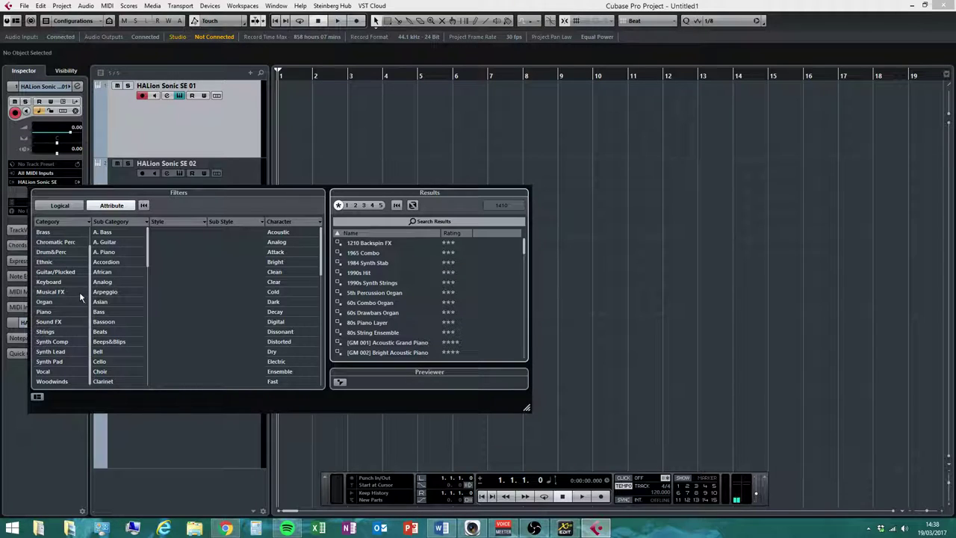
left_click(46, 312)
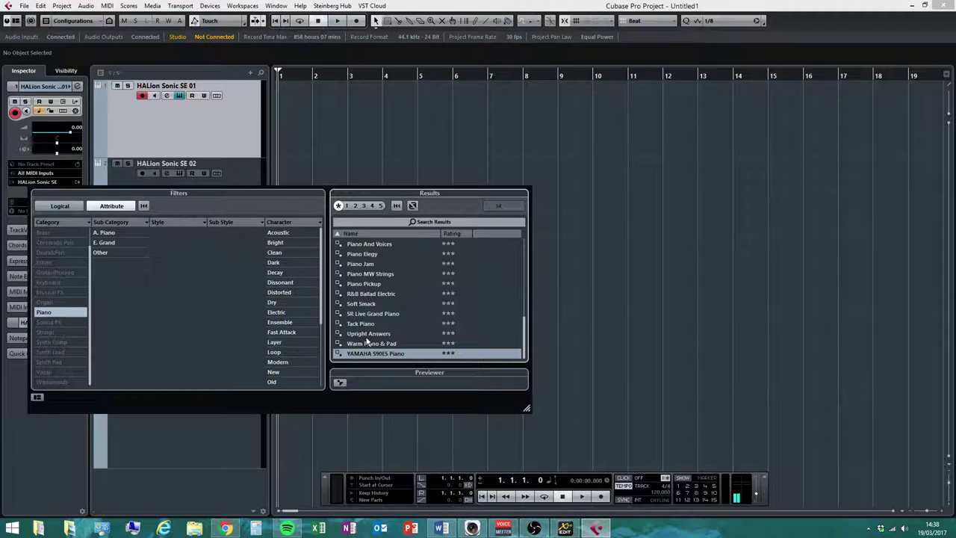
scroll(367, 341, "up", 8)
scroll(377, 298, "down", 5)
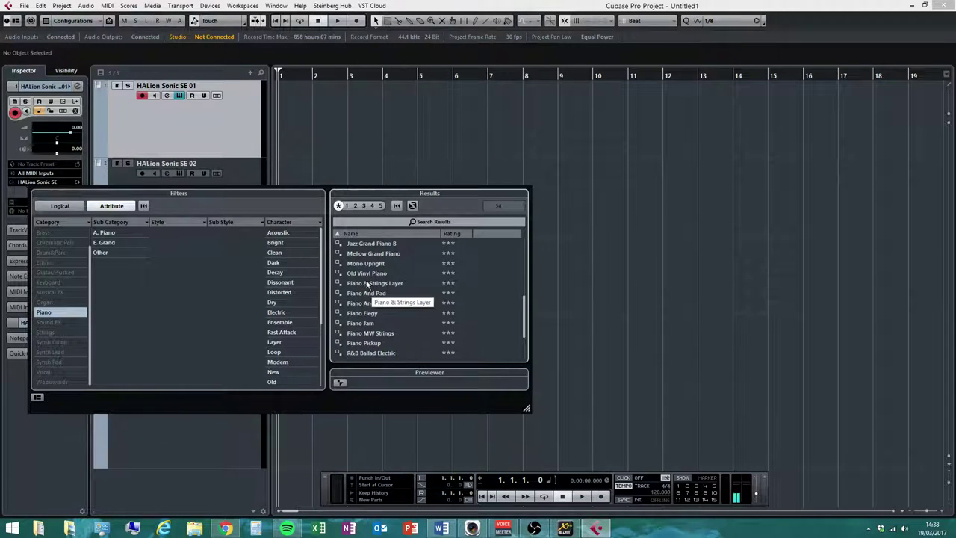
left_click(371, 286)
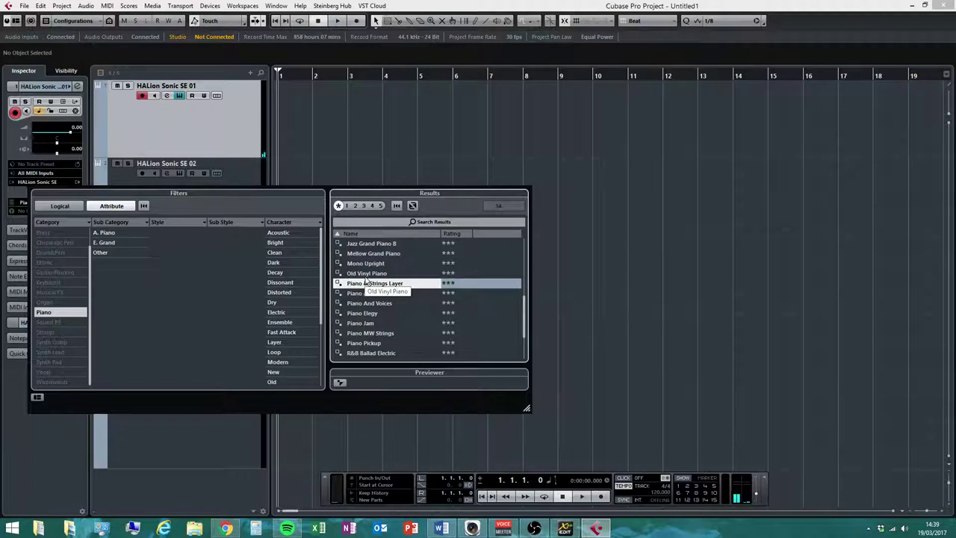
scroll(406, 303, "down", 2)
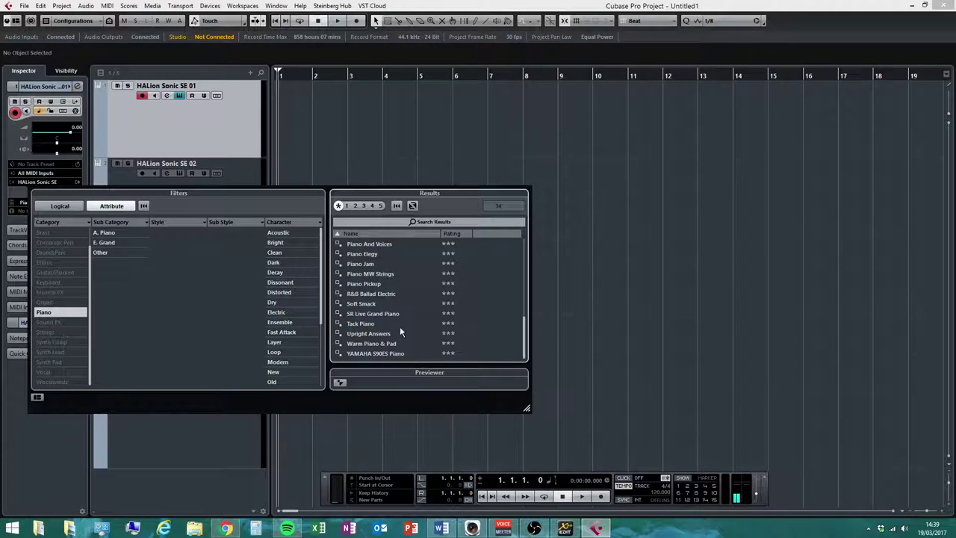
left_click(372, 354)
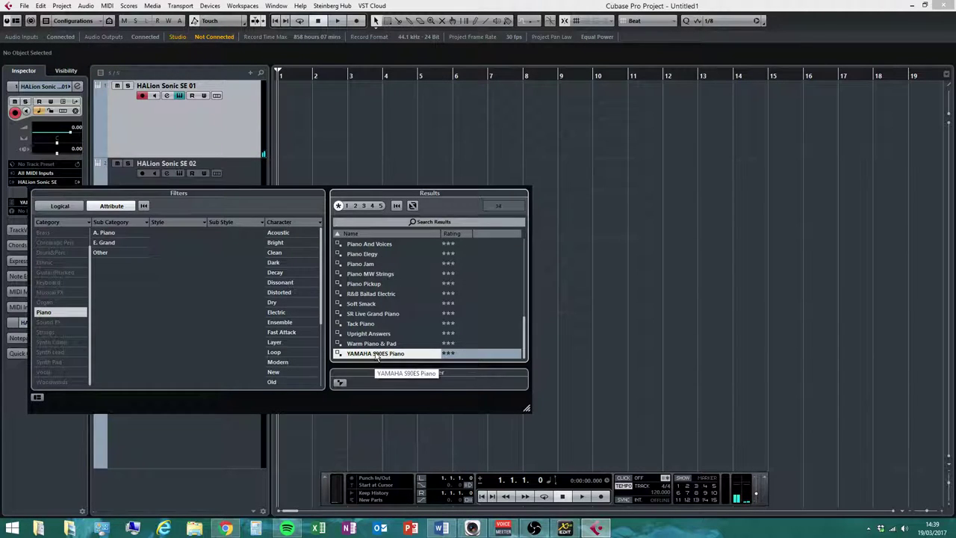
double_click(376, 355)
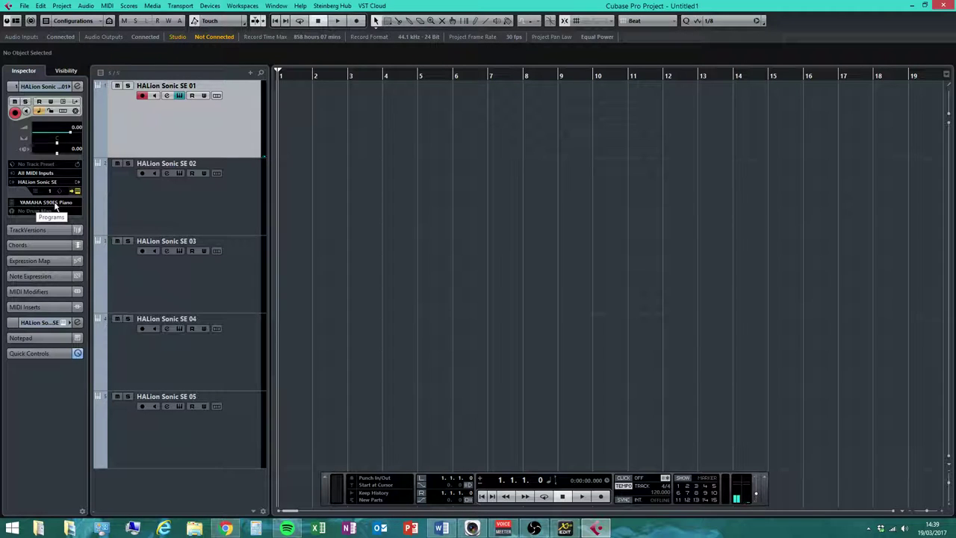
Step: Rename the first track to Piano
double_click(179, 86)
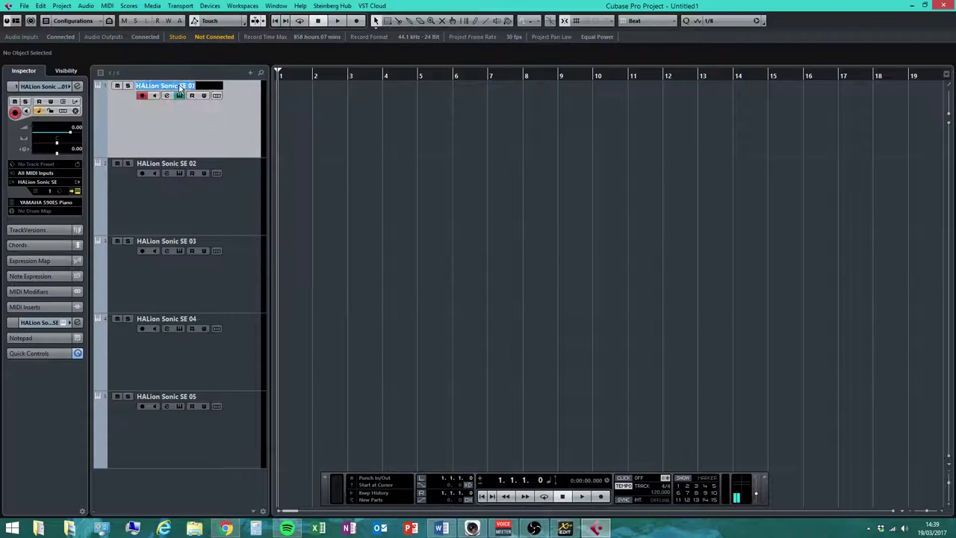
type("Piano")
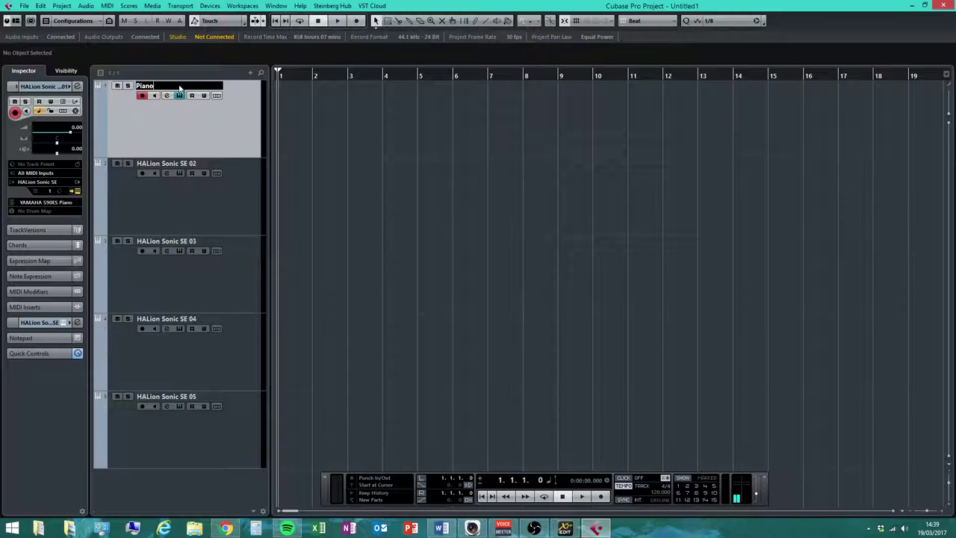
key("Return")
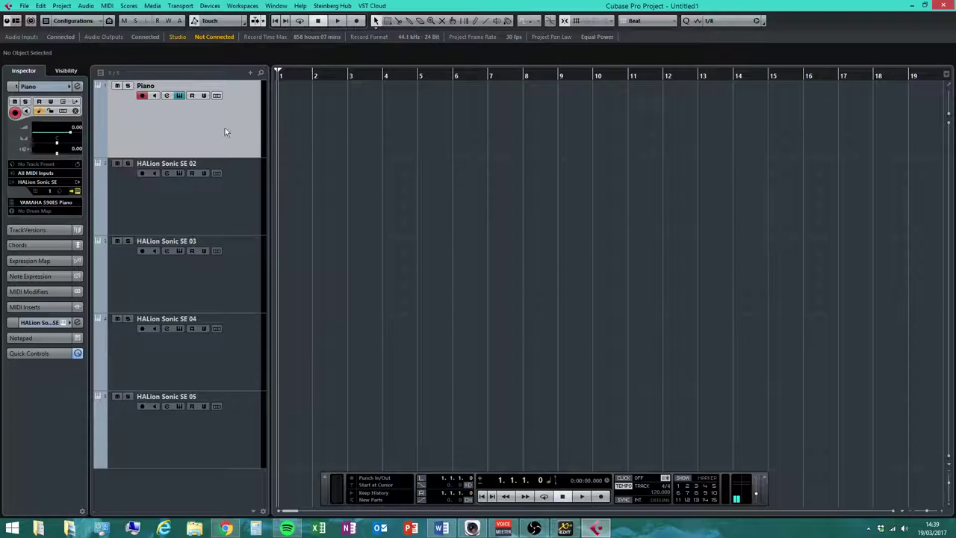
Step: Filter the second track's browser to Strings > Section and load Cinematic Strings
left_click(213, 209)
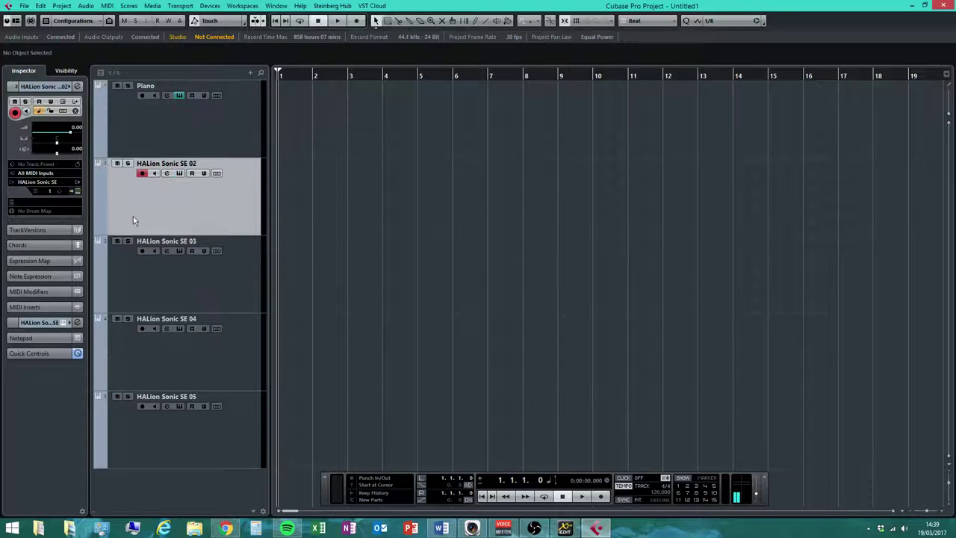
left_click(30, 205)
left_click(37, 332)
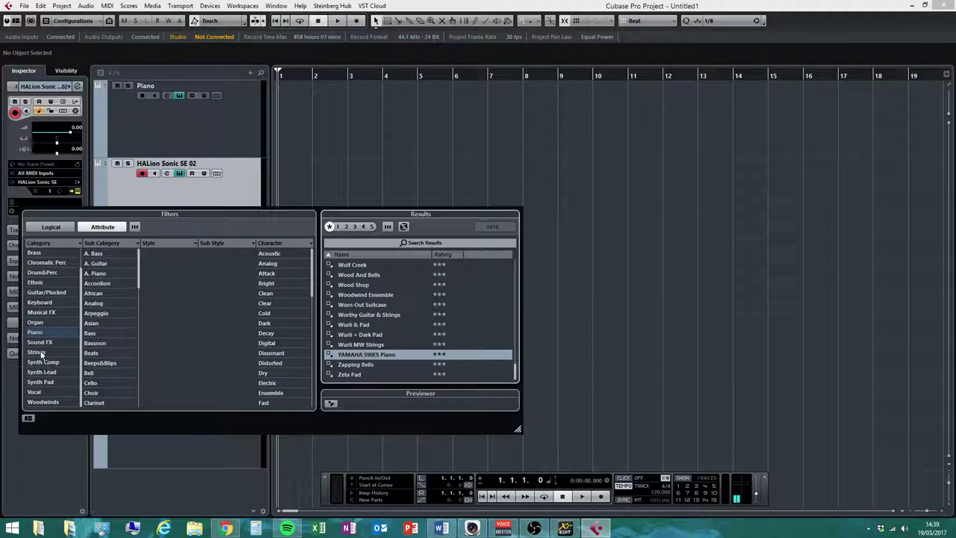
left_click(41, 354)
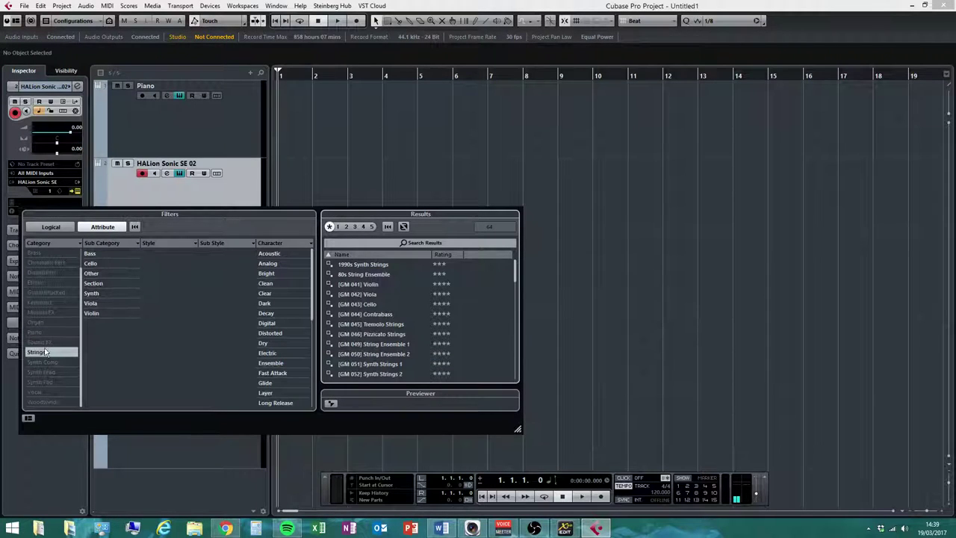
left_click(97, 284)
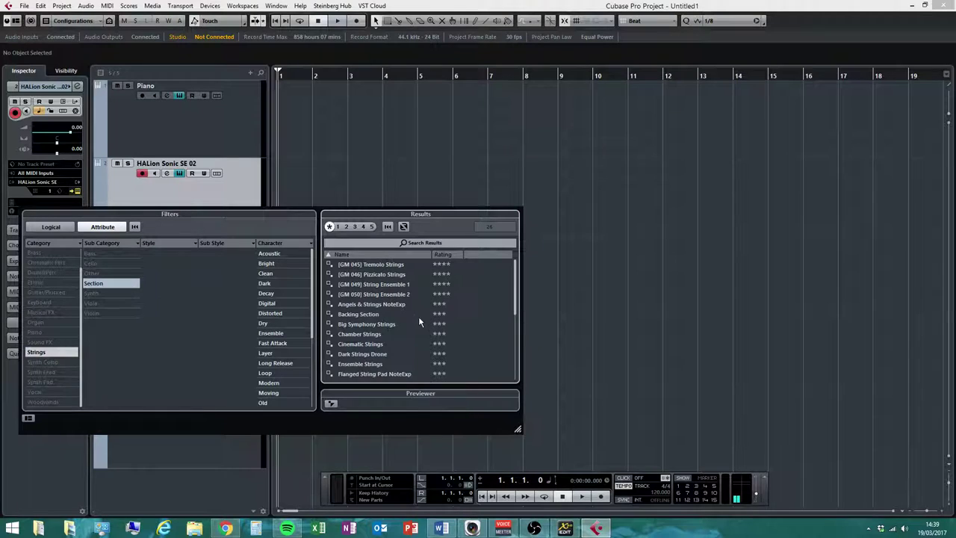
scroll(419, 321, "down", 2)
left_click(348, 284)
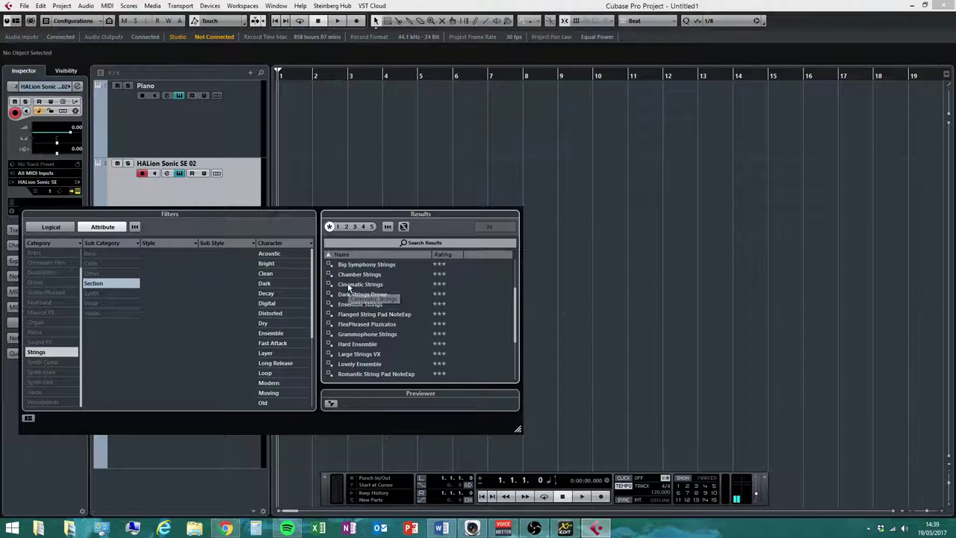
double_click(351, 284)
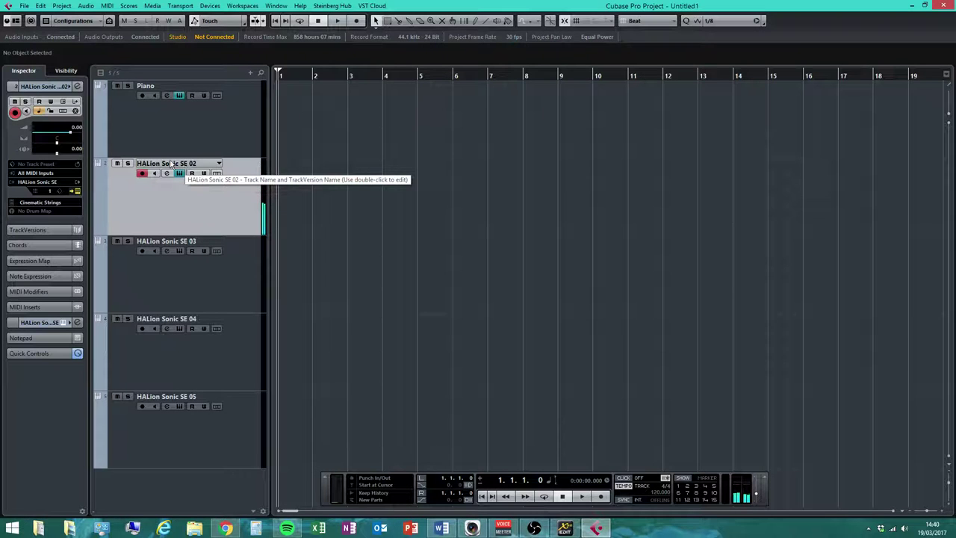
Step: Rename the second track to Strings
double_click(172, 166)
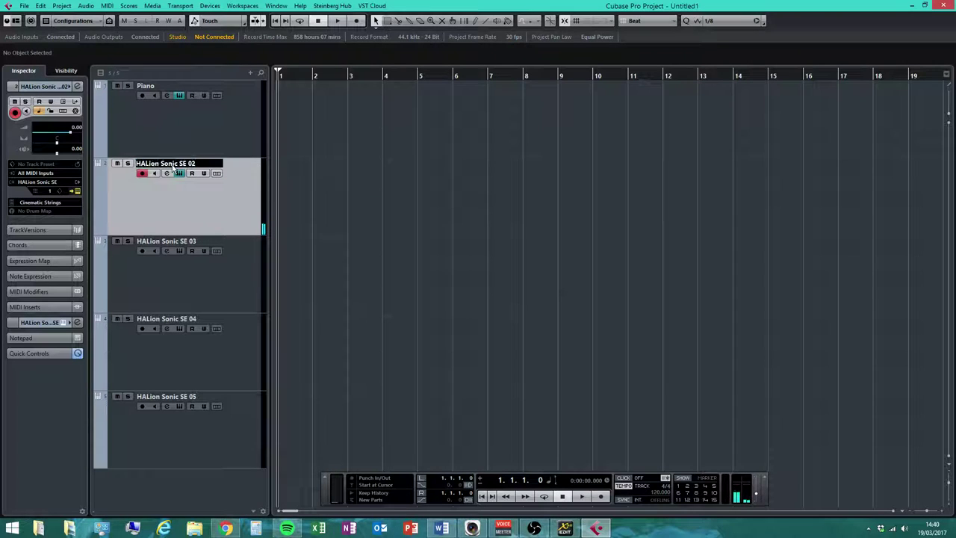
left_click(178, 216)
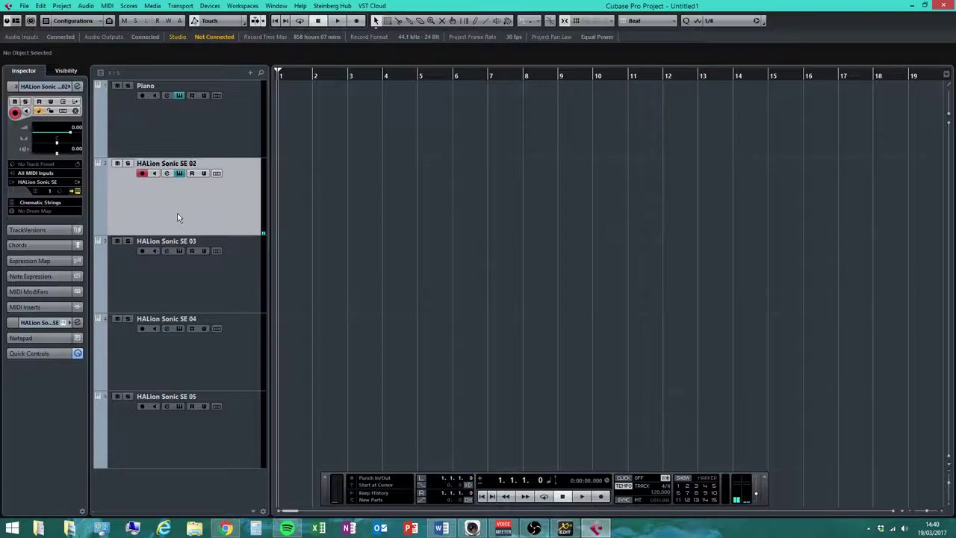
double_click(199, 164)
type("Strings")
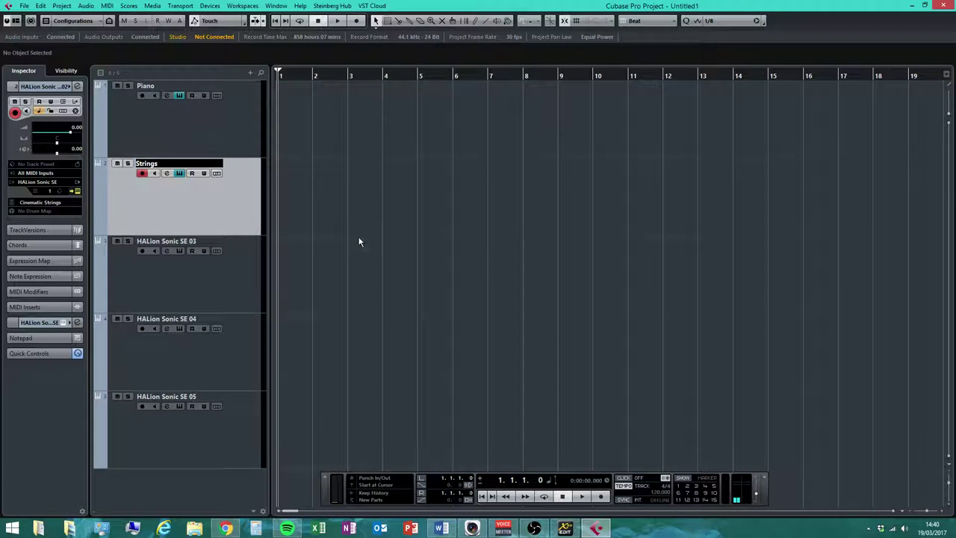
key("Return")
left_click(224, 271)
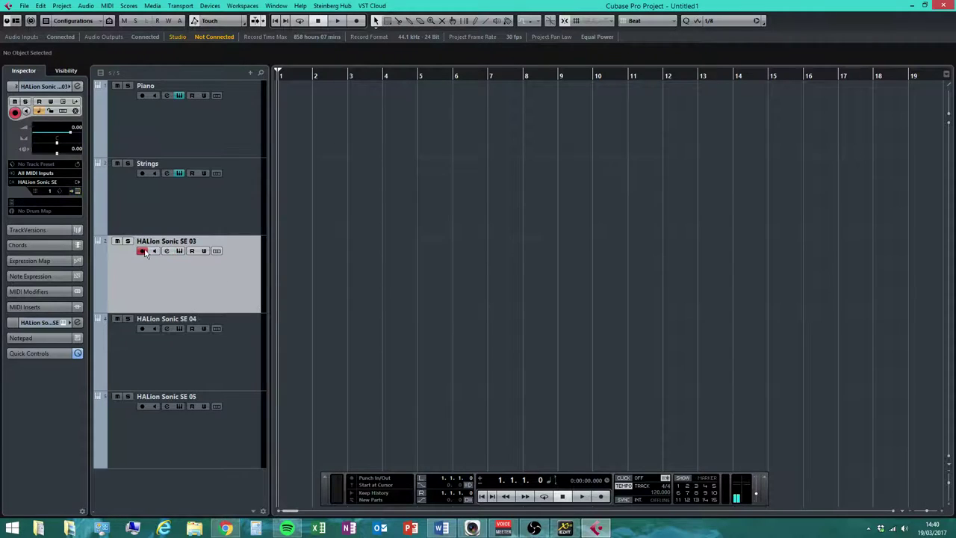
Step: Filter the third track's browser to Brass > Section and load Real Brass
left_click(41, 206)
left_click(42, 352)
left_click(45, 352)
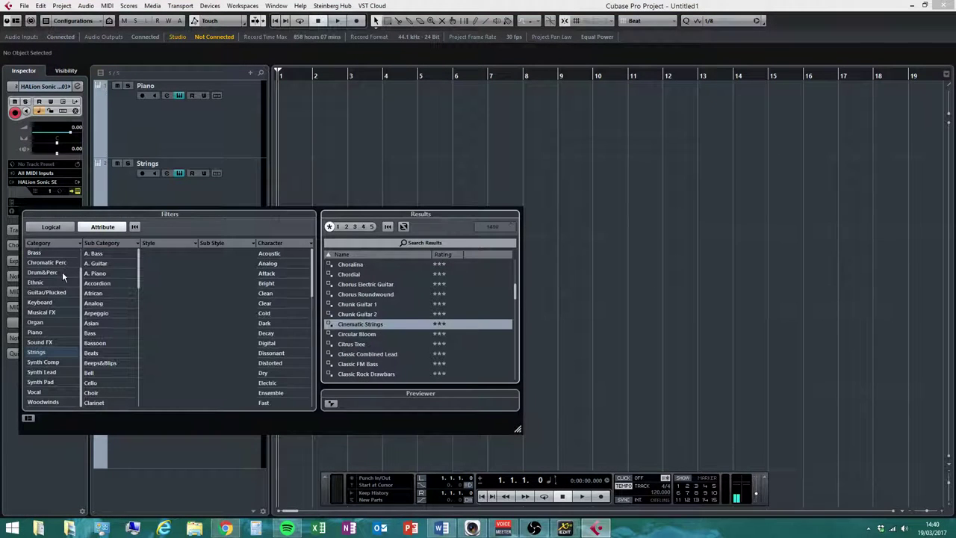
left_click(36, 253)
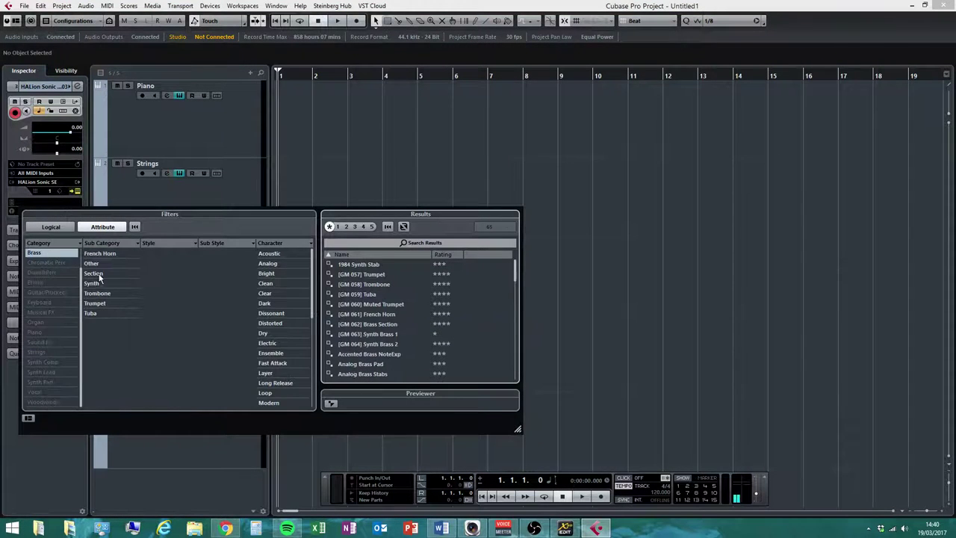
left_click(95, 274)
scroll(437, 302, "down", 3)
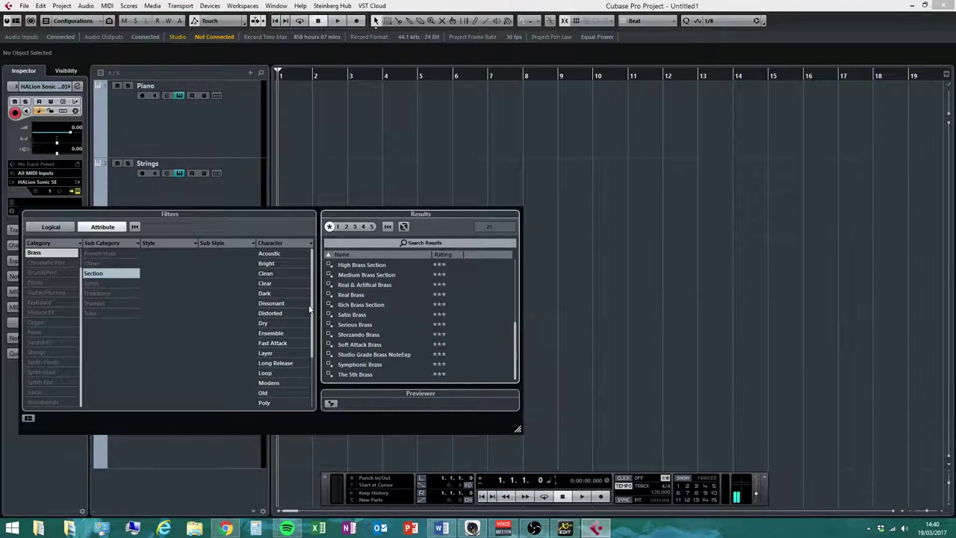
double_click(353, 296)
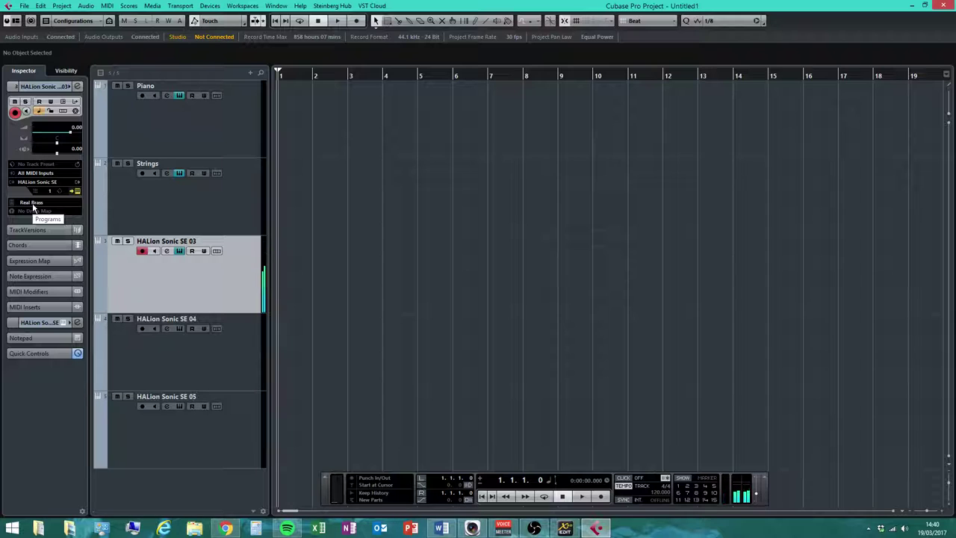
Step: Rename the third track to Brass
double_click(160, 243)
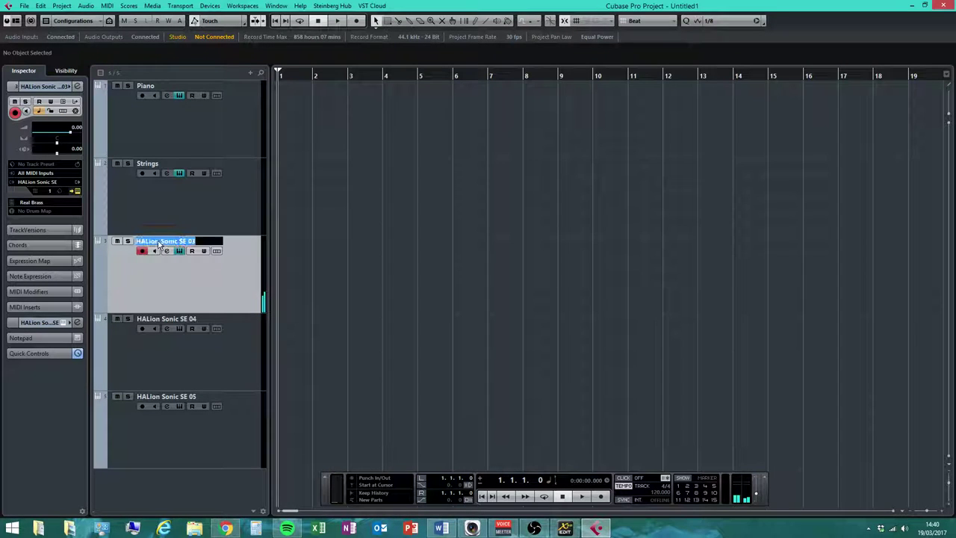
type("Brass")
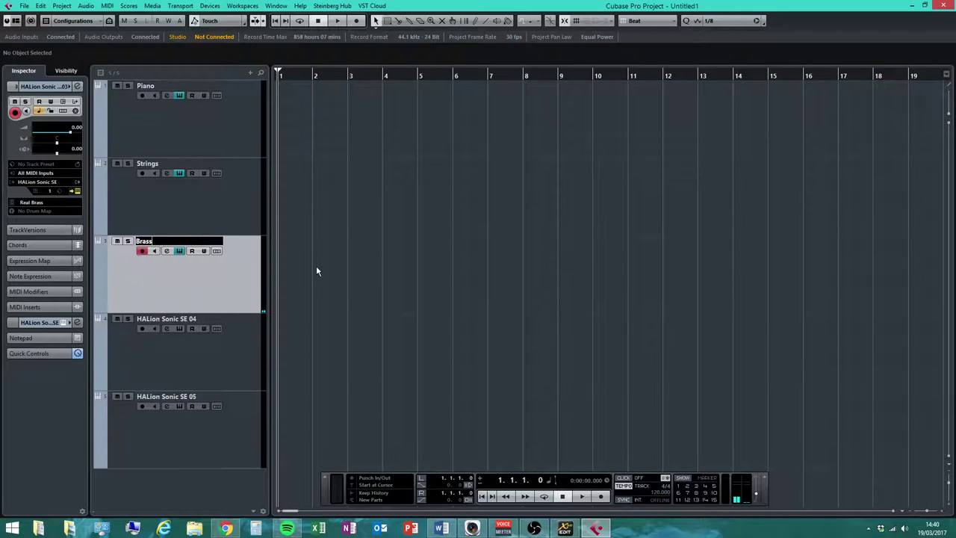
key("Return")
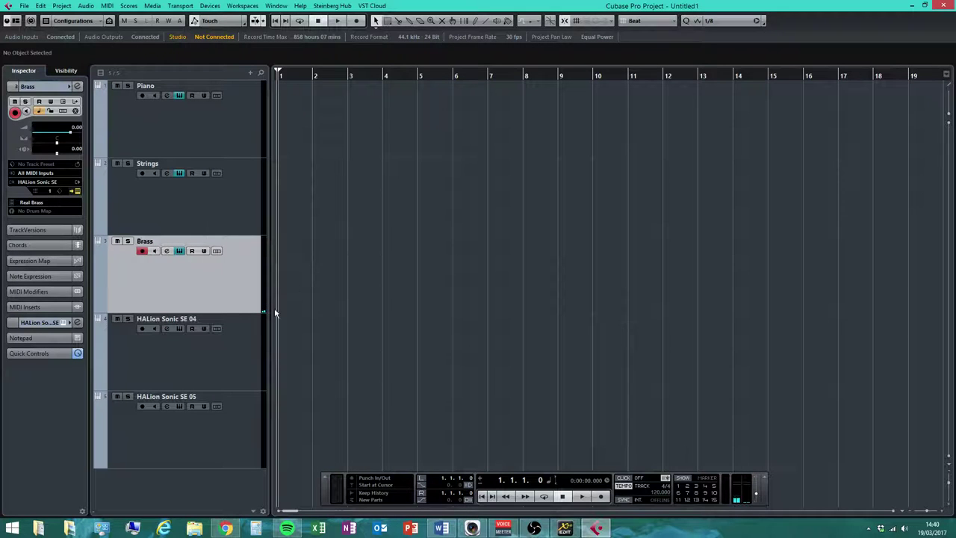
left_click(237, 362)
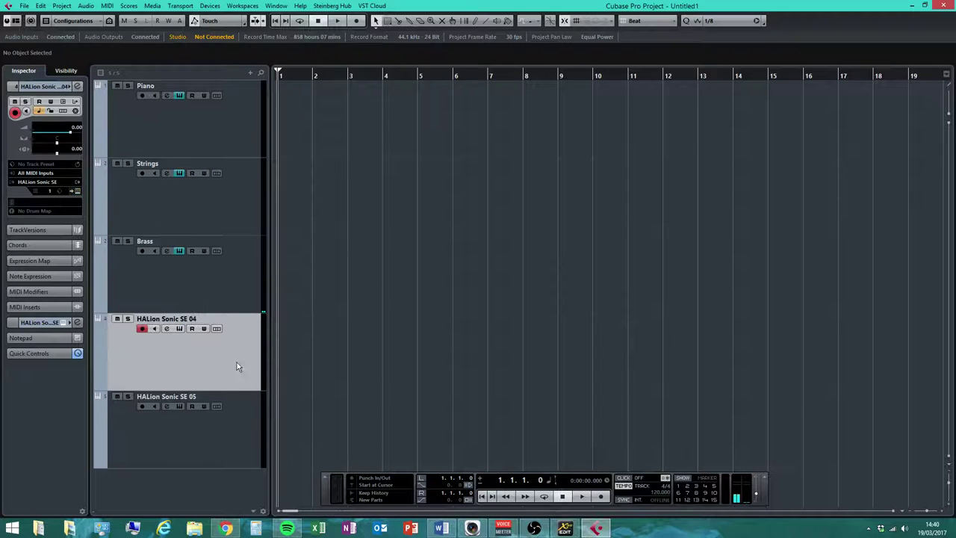
Step: Filter the fourth track's preset browser to Drum&Perc > Drumset
left_click(40, 203)
left_click(95, 313)
left_click(32, 278)
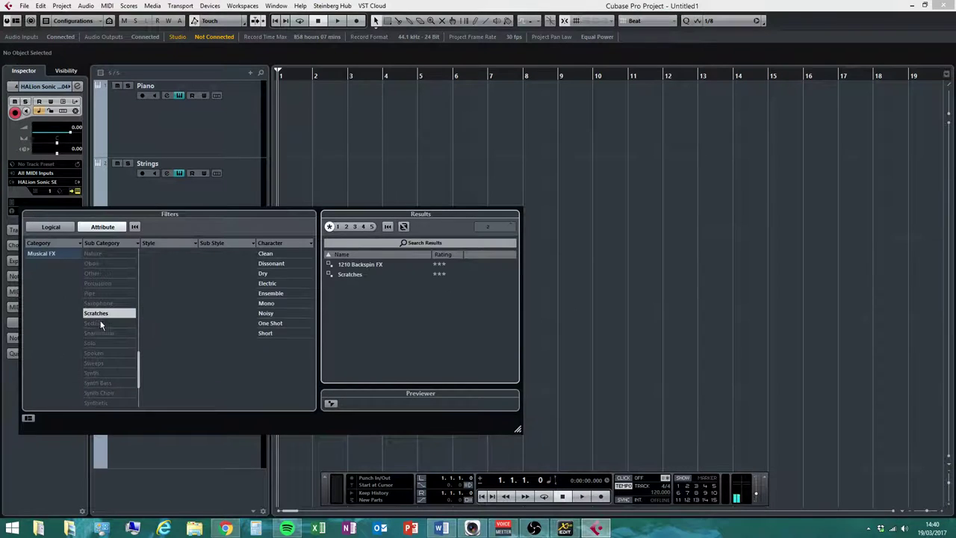
left_click(97, 314)
left_click(51, 294)
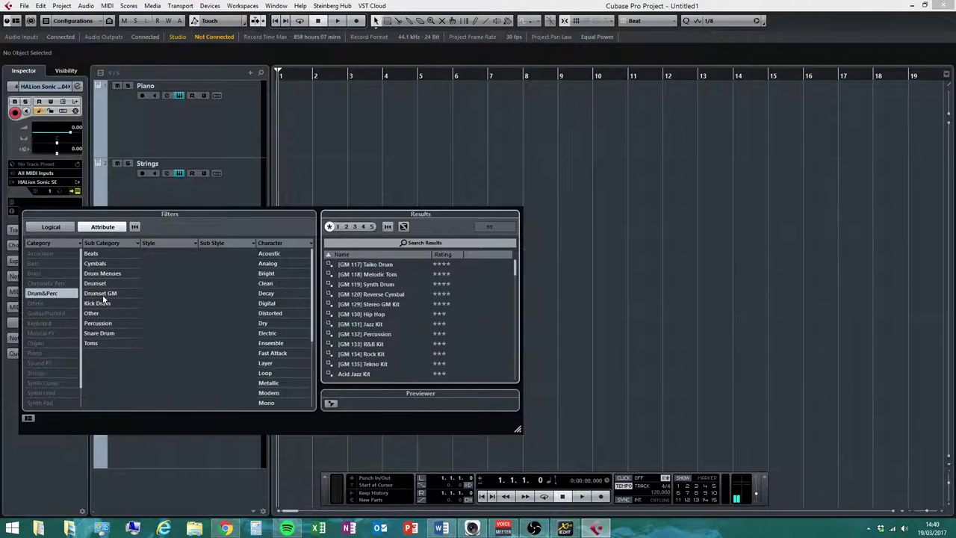
left_click(93, 284)
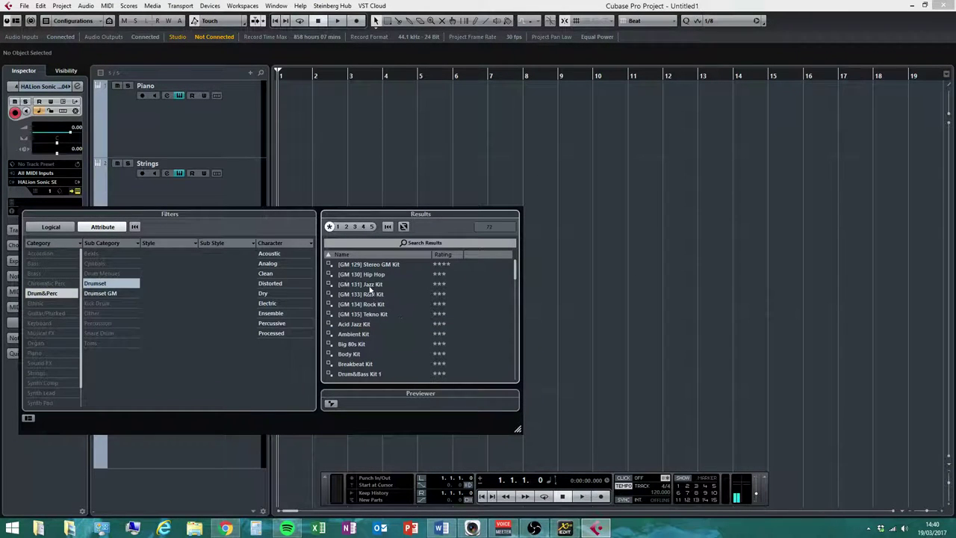
Step: Audition Hip Hop Kit 2, then load House Kit 1 onto the fourth track
scroll(384, 349, "down", 2)
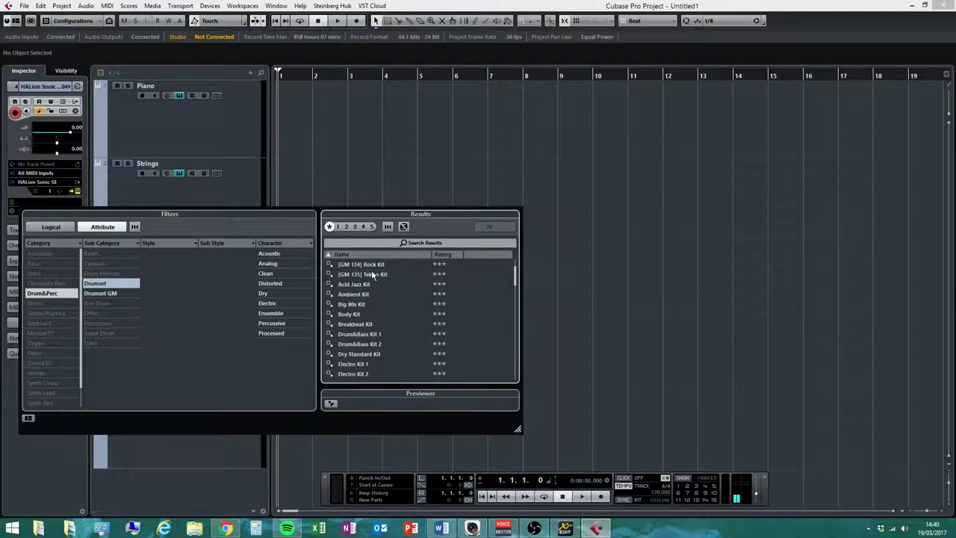
scroll(381, 319, "up", 3)
scroll(399, 329, "down", 5)
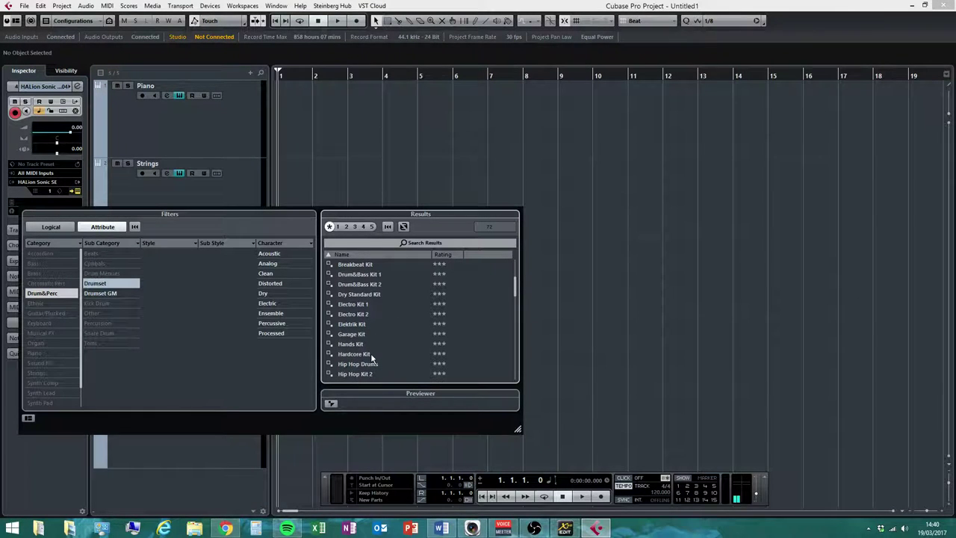
scroll(367, 358, "down", 1)
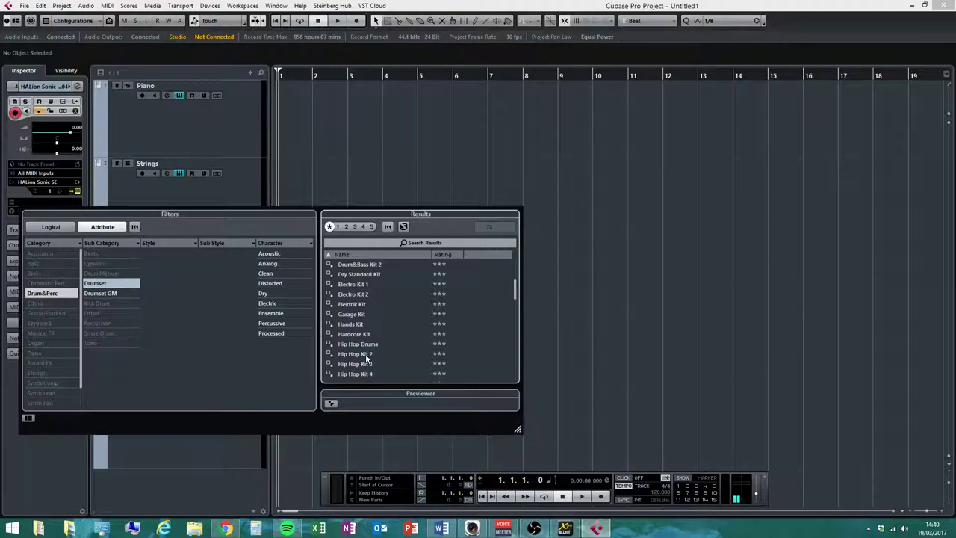
left_click(356, 354)
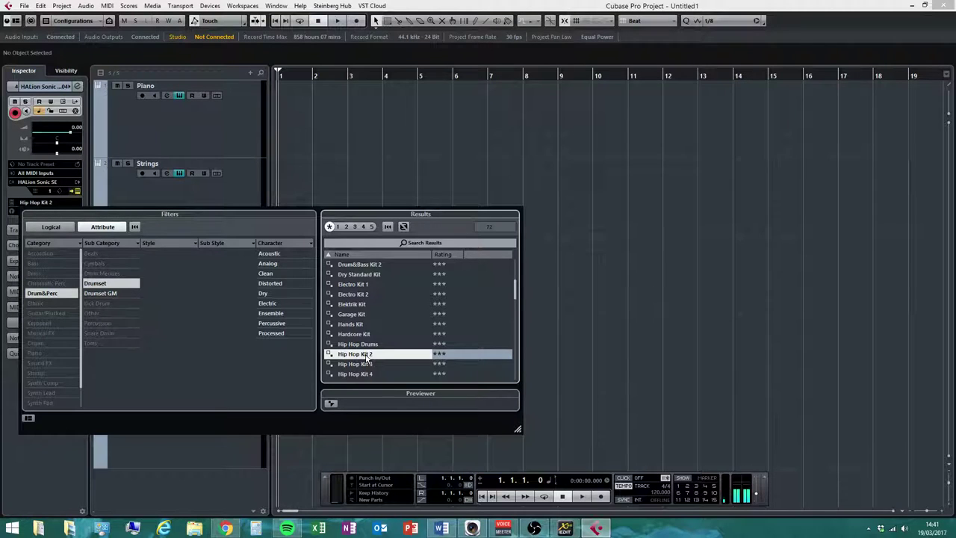
scroll(367, 360, "up", 4)
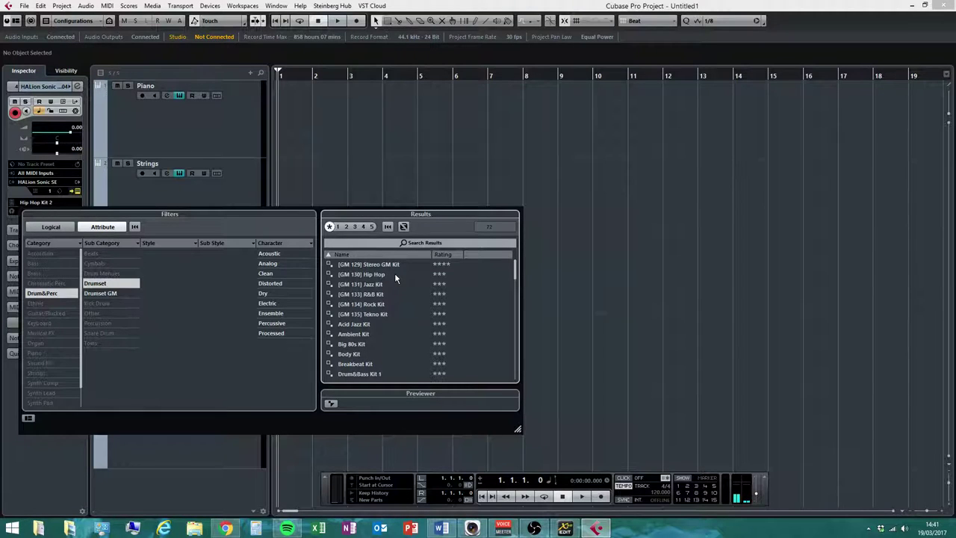
scroll(386, 327, "down", 4)
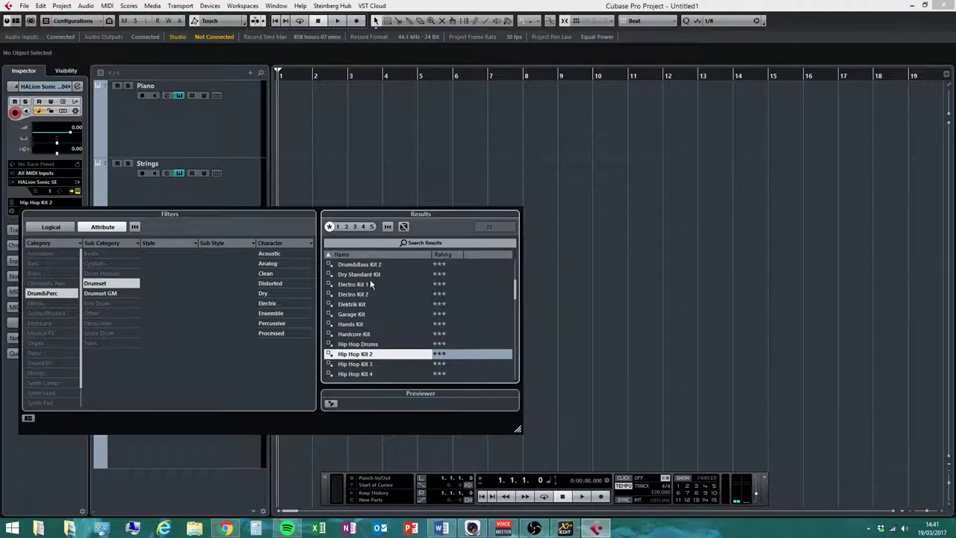
scroll(369, 313, "down", 3)
scroll(370, 319, "down", 2)
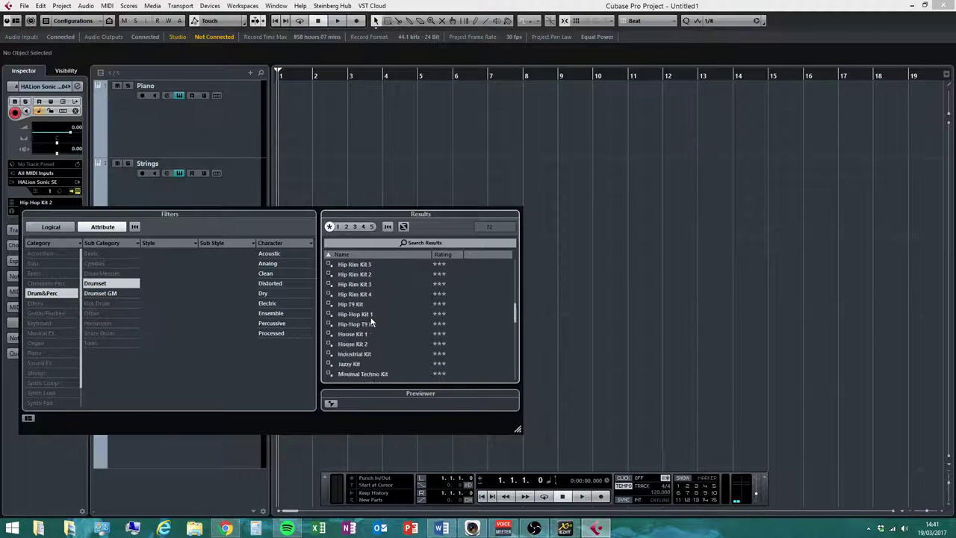
left_click(363, 315)
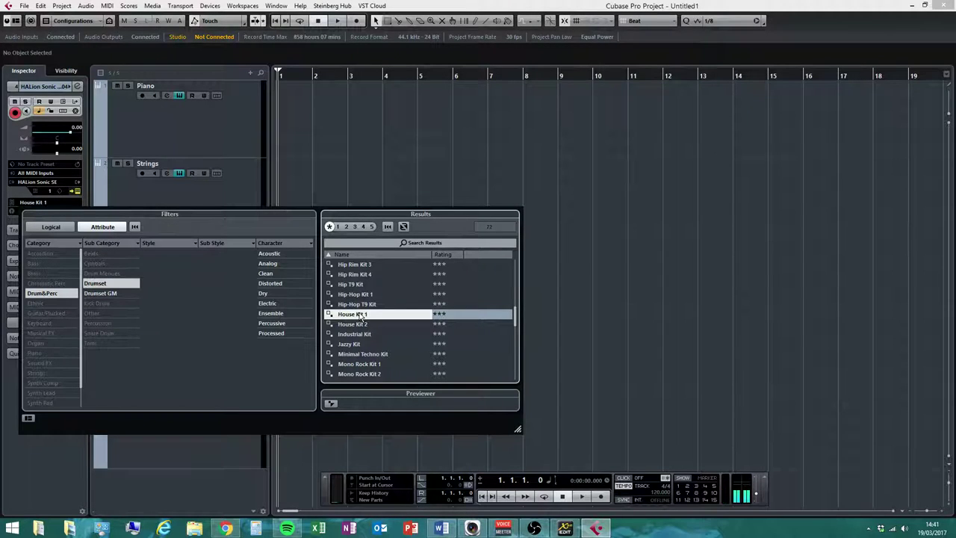
double_click(362, 314)
Step: Rename the fourth track to Drums
double_click(164, 319)
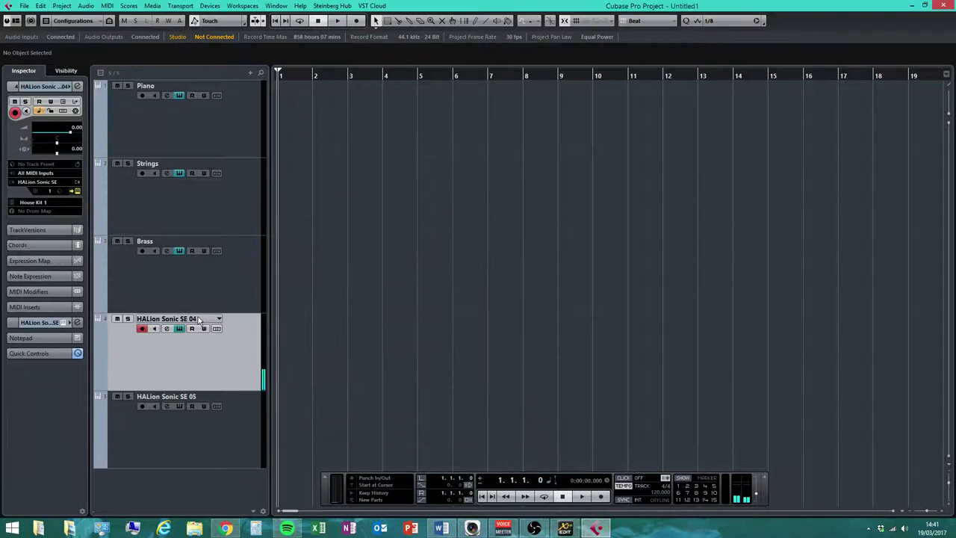
type("Drums")
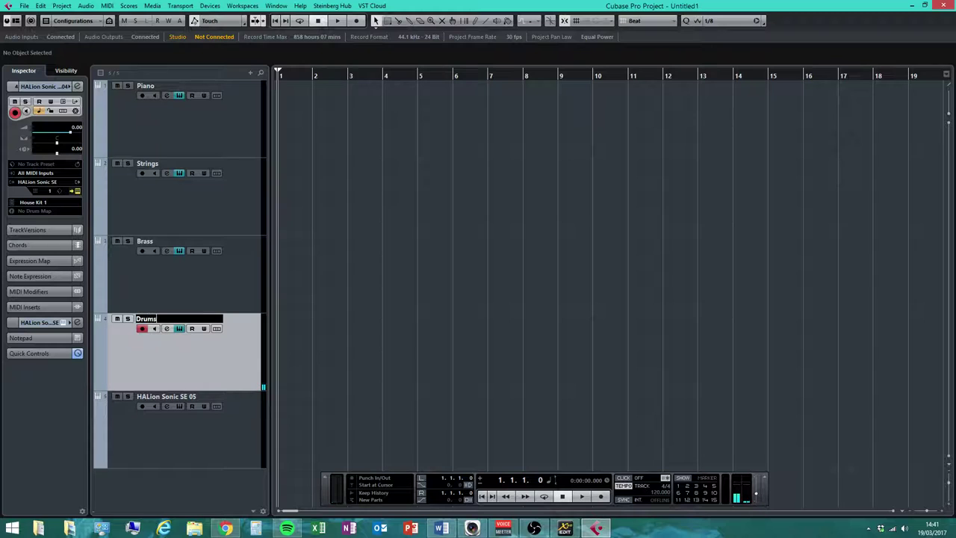
key("Return")
Step: Filter the fifth track's preset browser to Synth Pad and audition Titanium
left_click(231, 429)
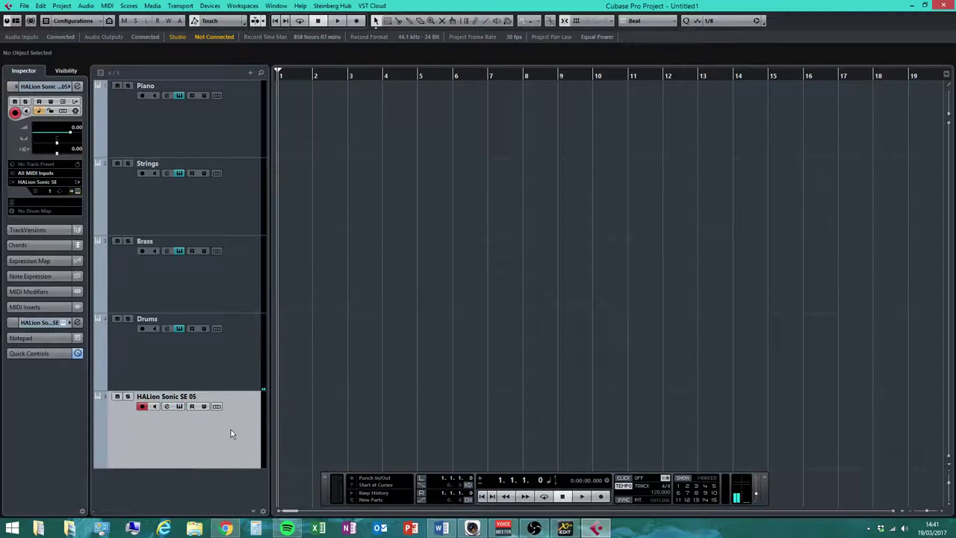
left_click(51, 210)
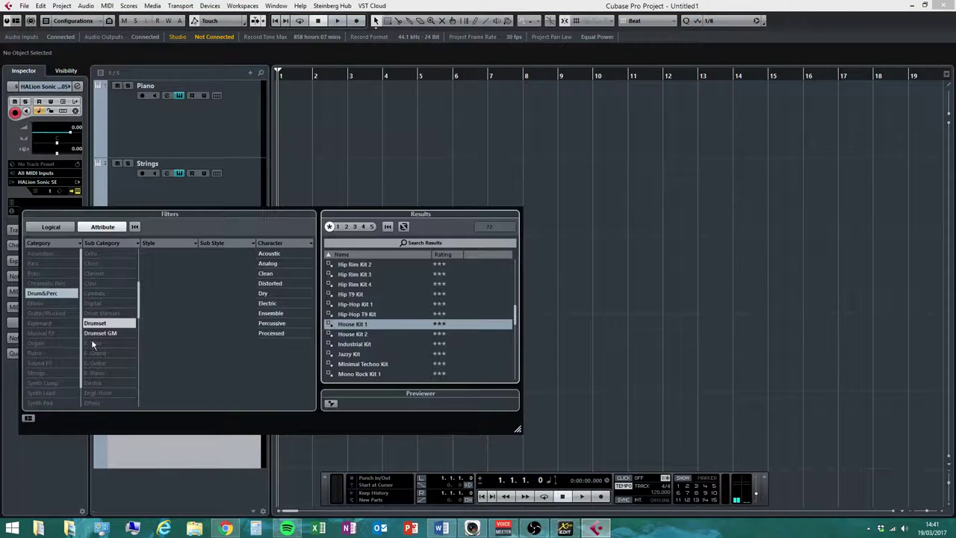
left_click(44, 404)
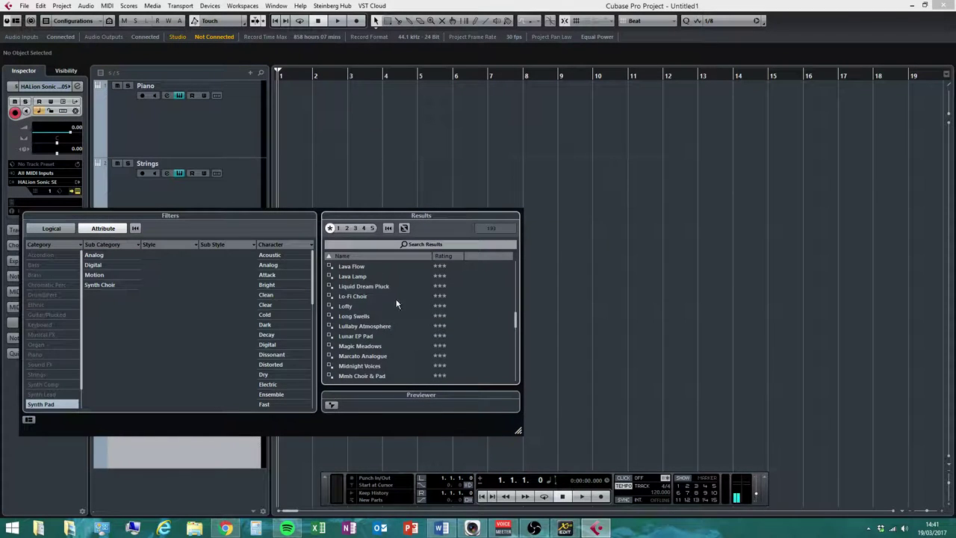
scroll(408, 329, "down", 10)
scroll(409, 334, "down", 15)
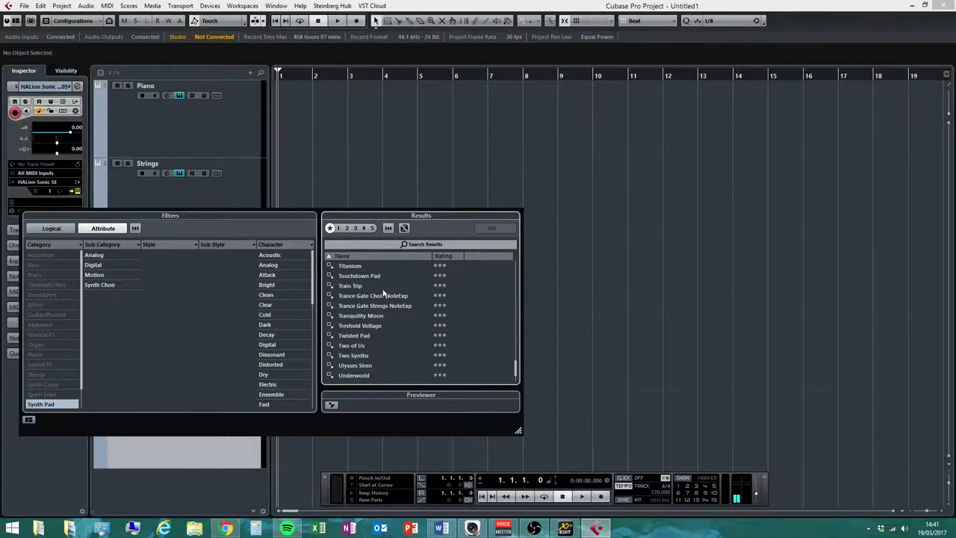
scroll(399, 338, "up", 1)
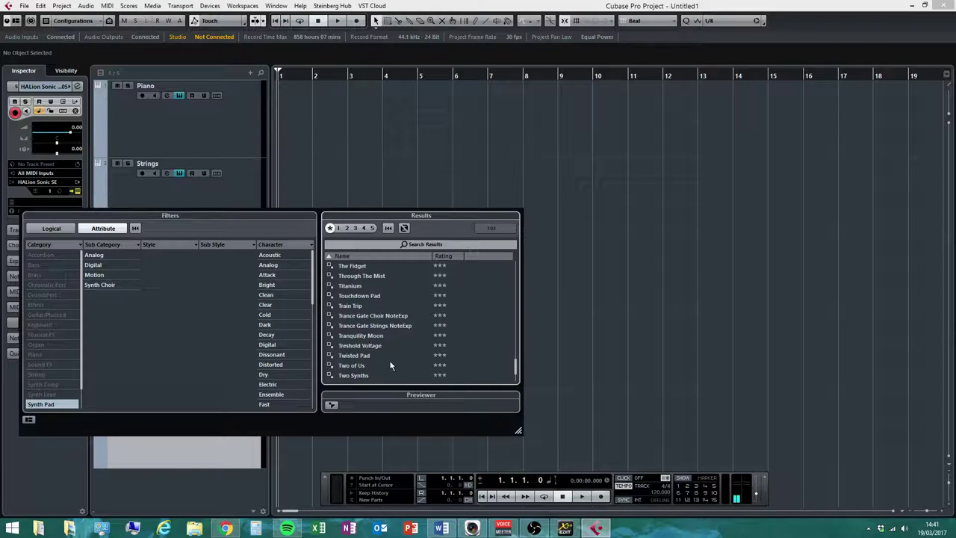
scroll(392, 369, "down", 3)
scroll(392, 370, "up", 4)
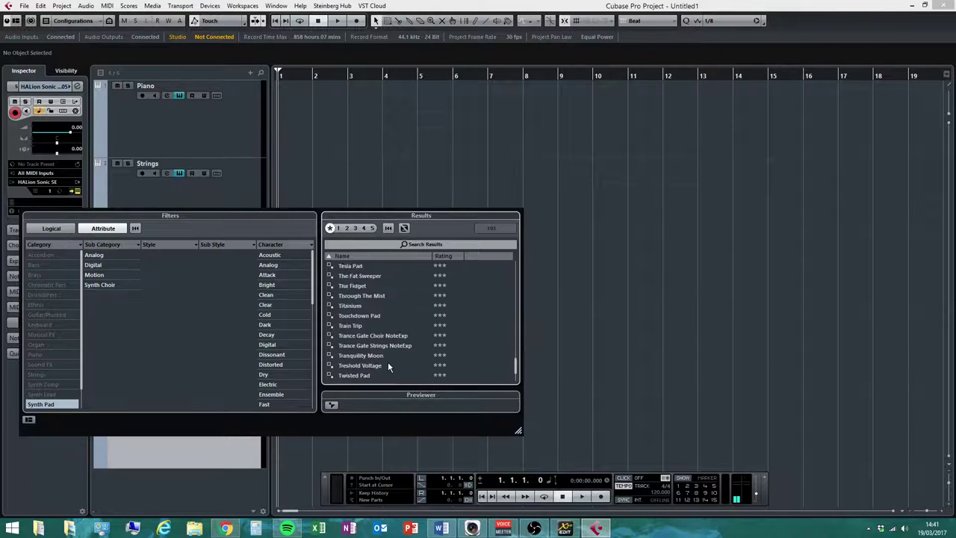
left_click(348, 306)
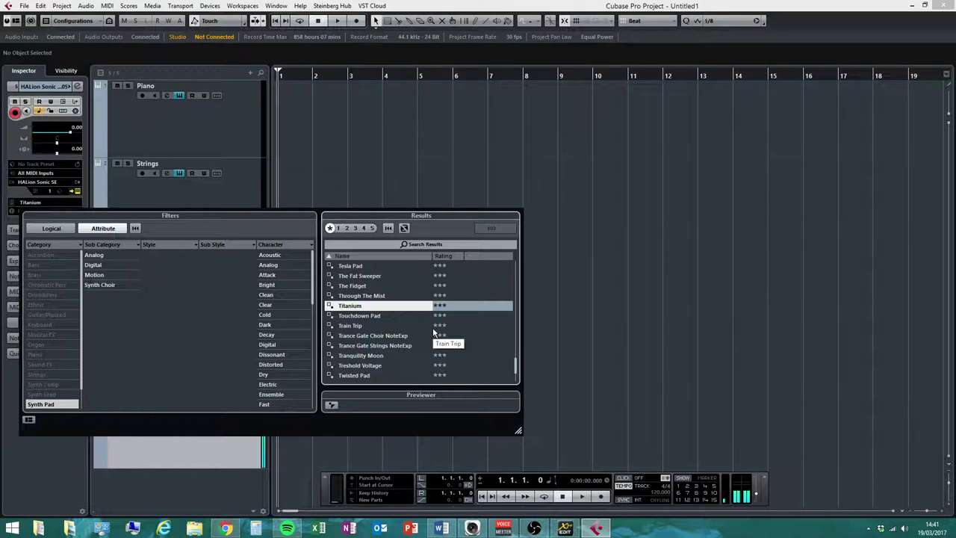
Step: Audition Trance Gate Choir NoteExp, Trance Gate Strings NoteExp and Underworld, then load Titanium
left_click(353, 336)
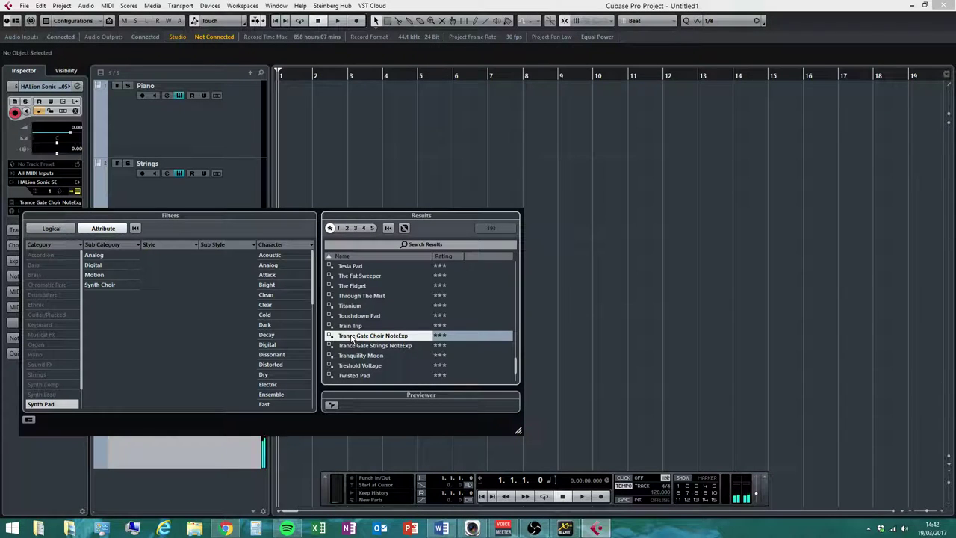
left_click(368, 348)
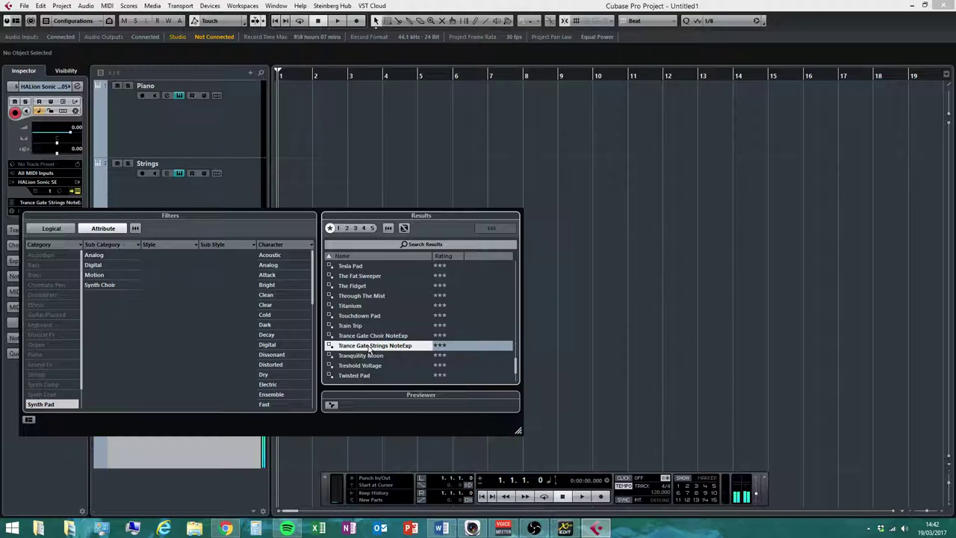
scroll(363, 351, "down", 2)
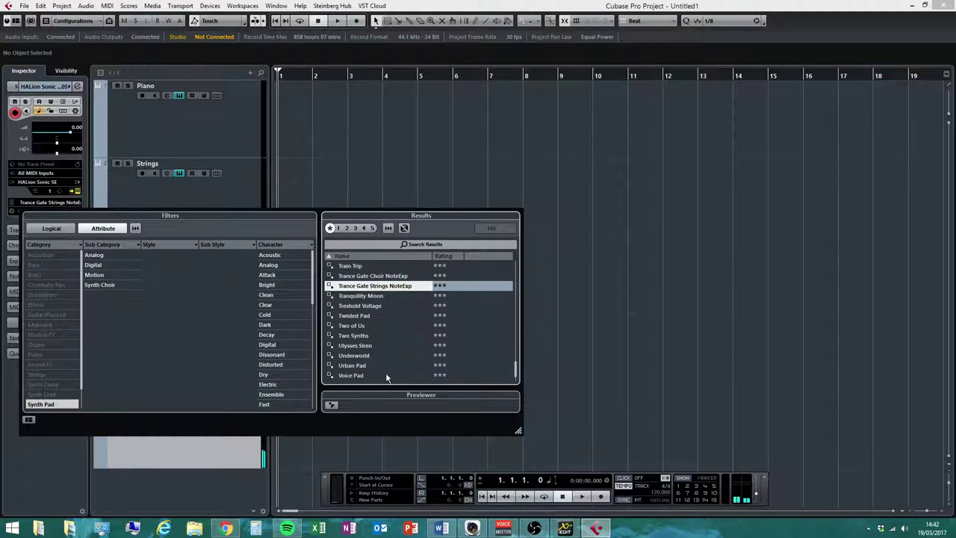
scroll(385, 372, "down", 1)
scroll(386, 372, "down", 1)
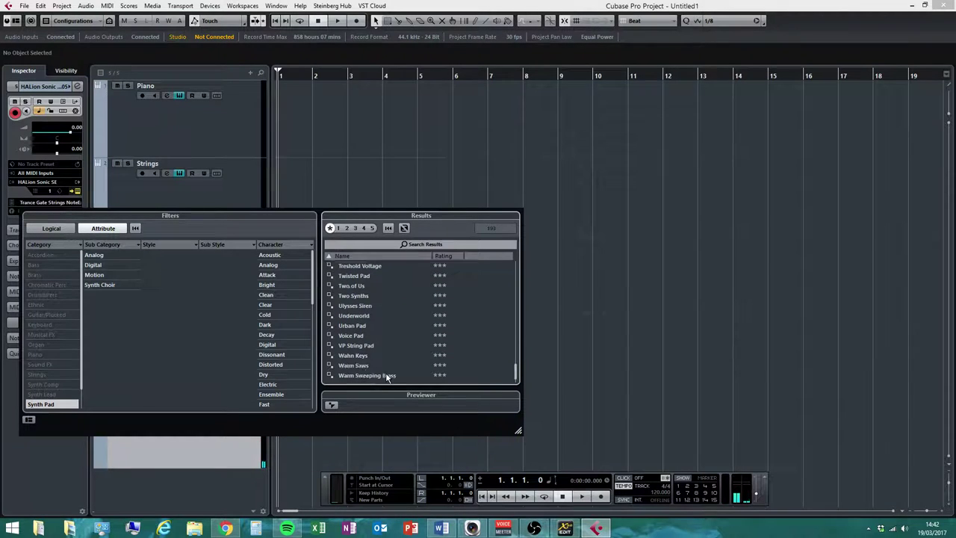
left_click(361, 317)
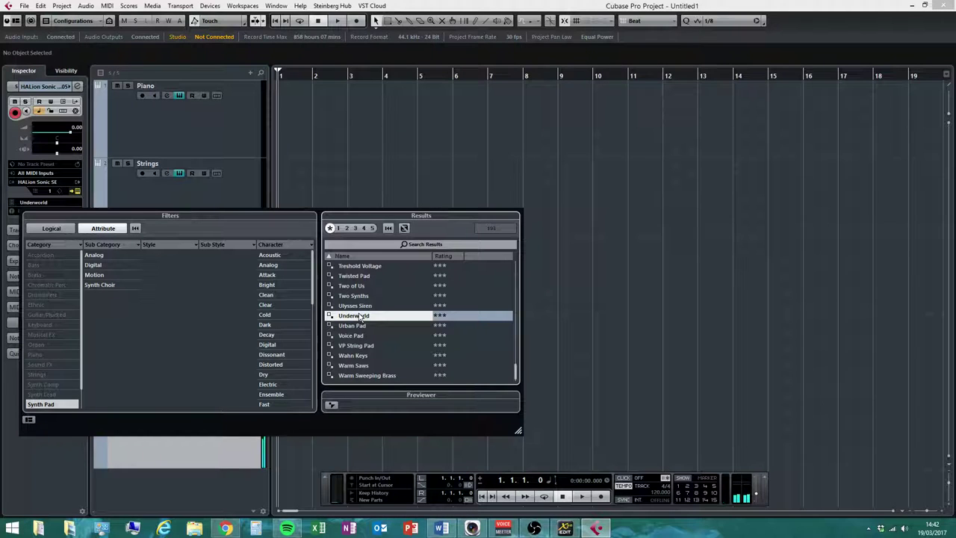
scroll(368, 343, "up", 3)
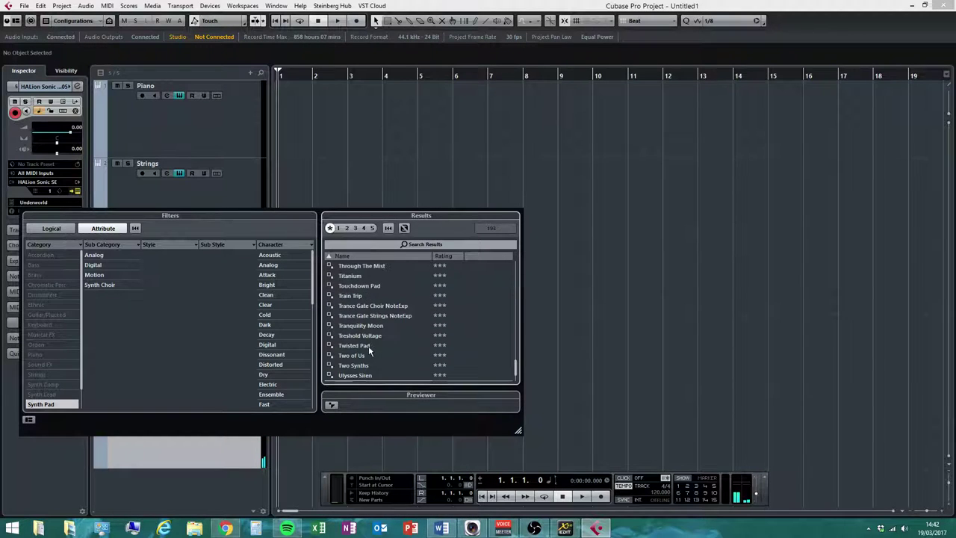
double_click(349, 275)
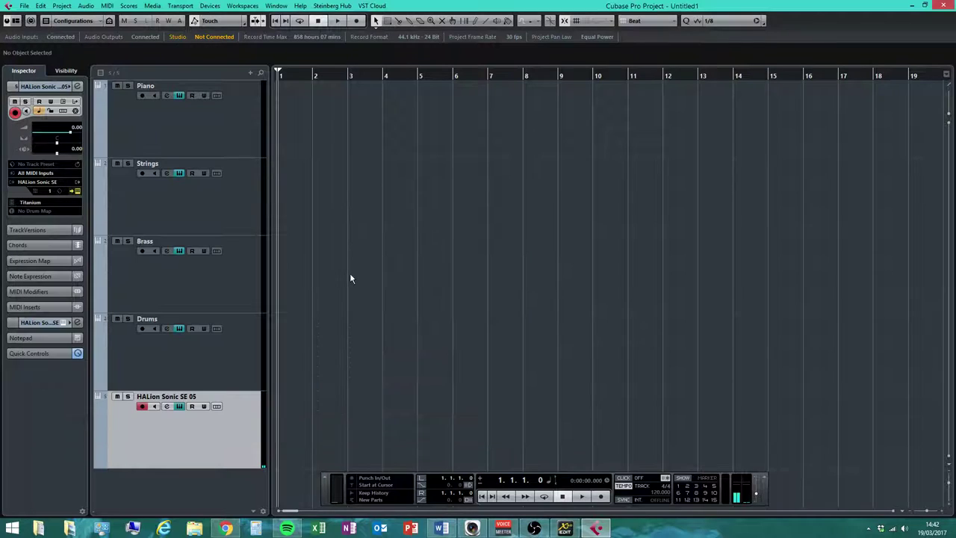
Step: Rename the fifth track to Synth and make the Piano track active
double_click(177, 397)
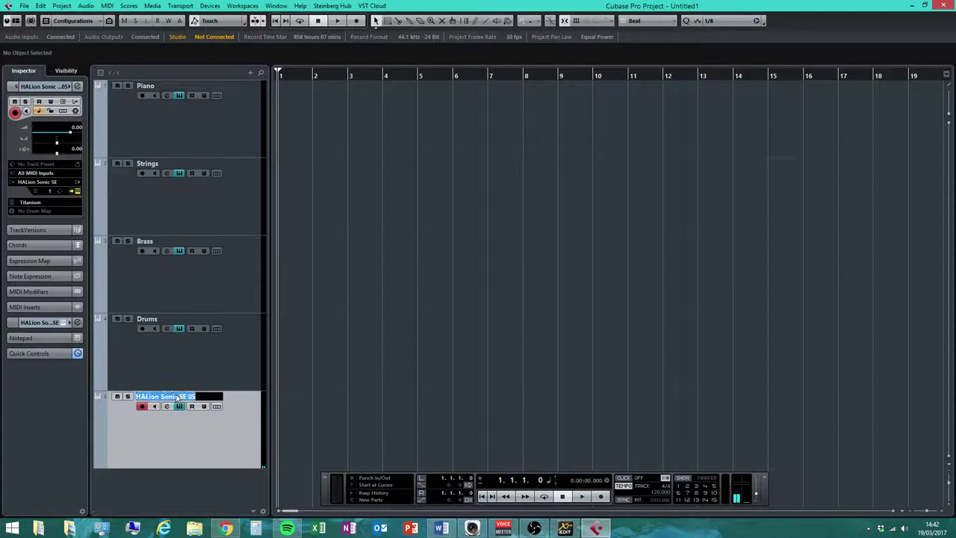
type("Synth")
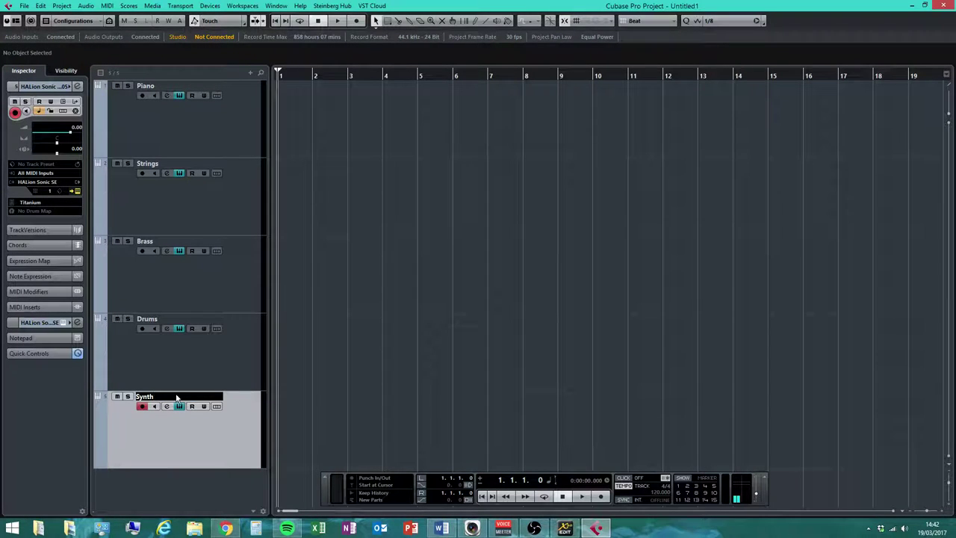
key("Return")
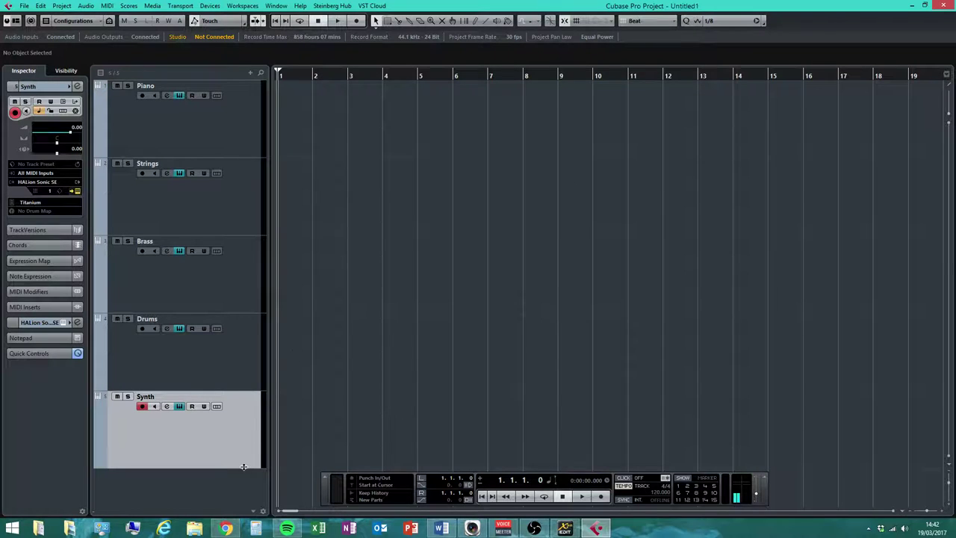
left_click(236, 119)
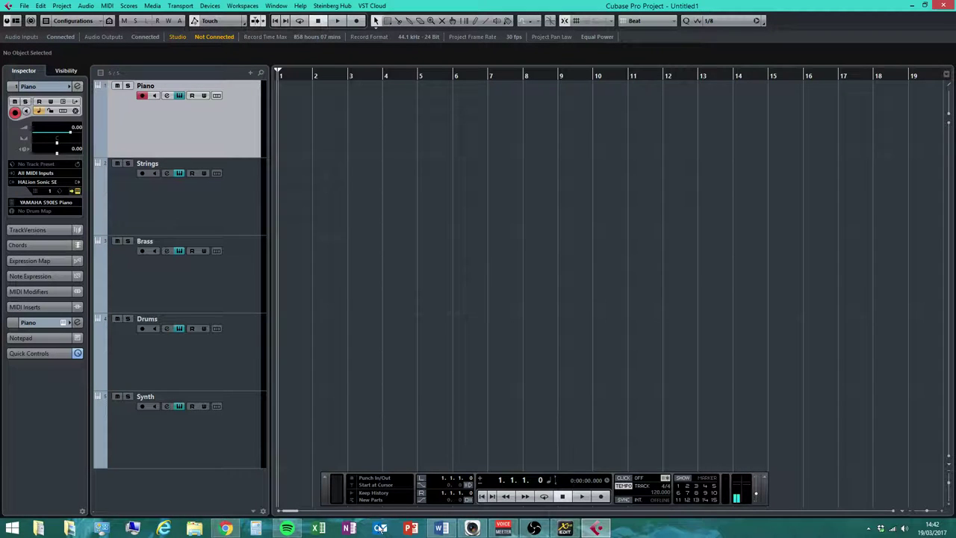
left_click(441, 528)
scroll(263, 331, "down", 7)
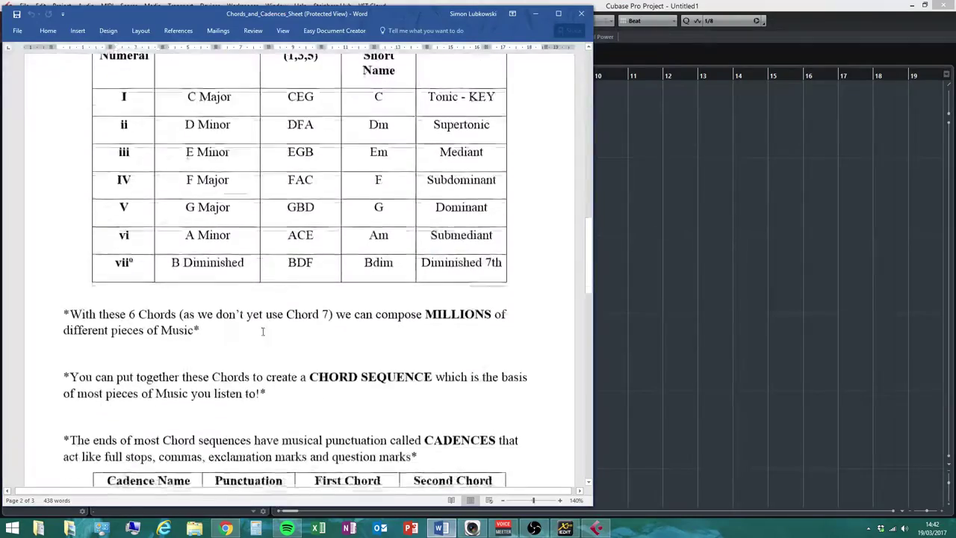
scroll(263, 331, "down", 6)
scroll(163, 162, "up", 2)
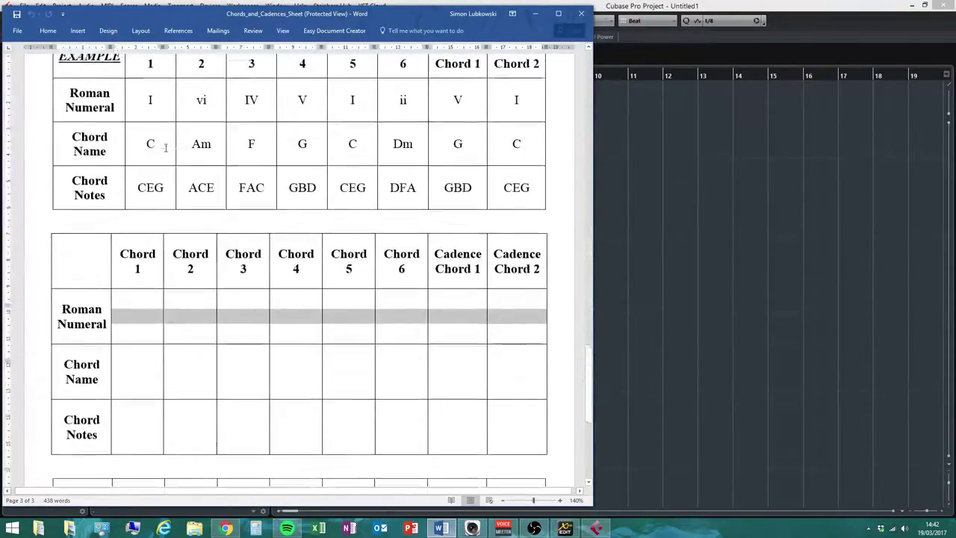
left_click_drag(159, 18, 211, 24)
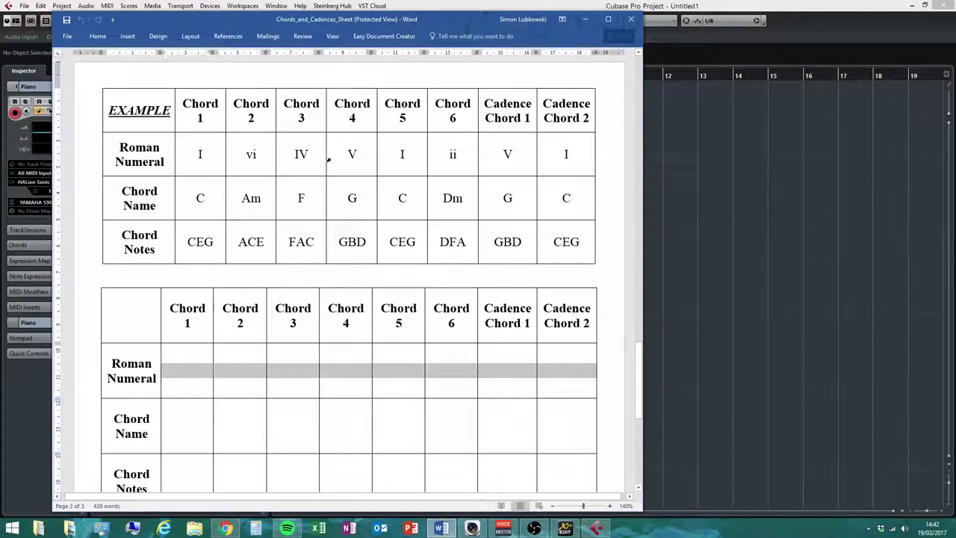
key("super+Down")
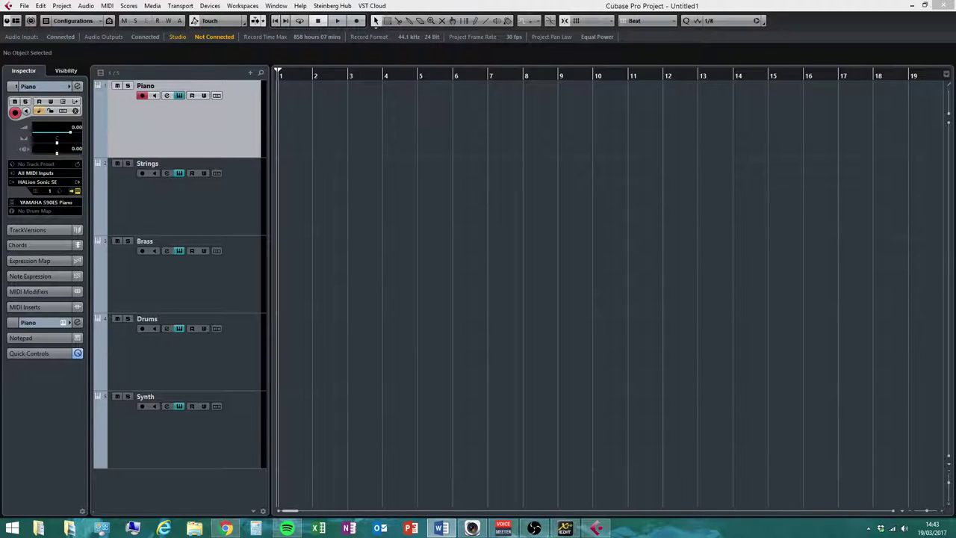
Step: Show the Piano track's Chord Pads zone and move the Transport panel off the pads
left_click(26, 245)
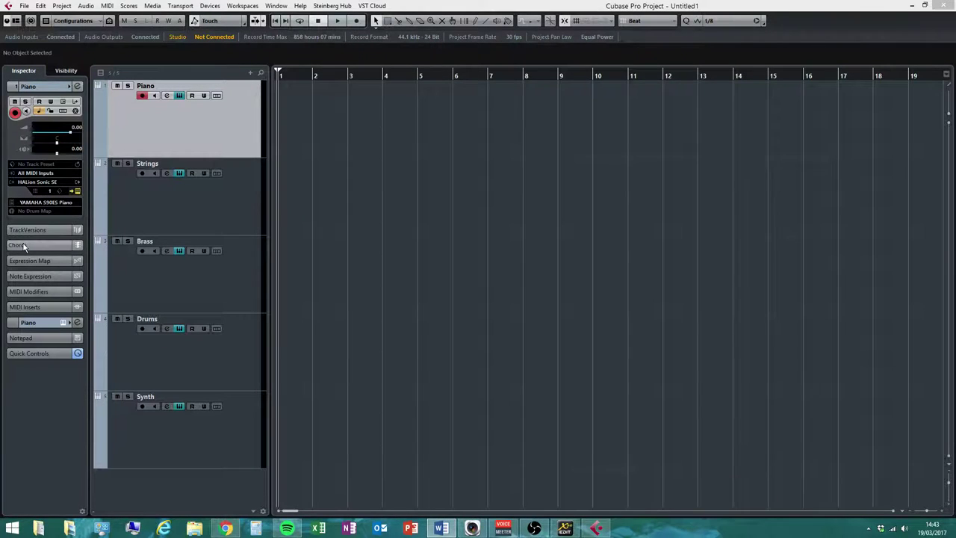
key("F2")
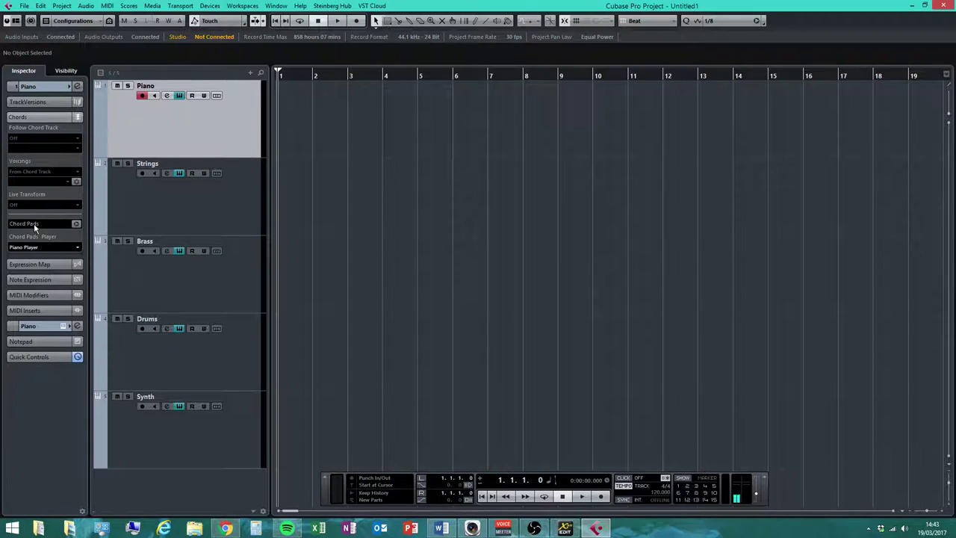
left_click(76, 224)
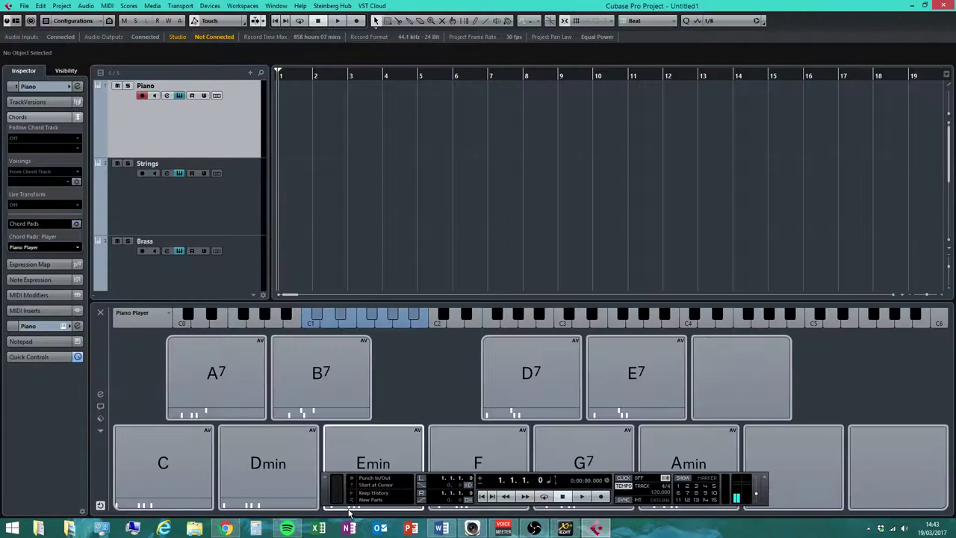
left_click_drag(322, 497, 338, 252)
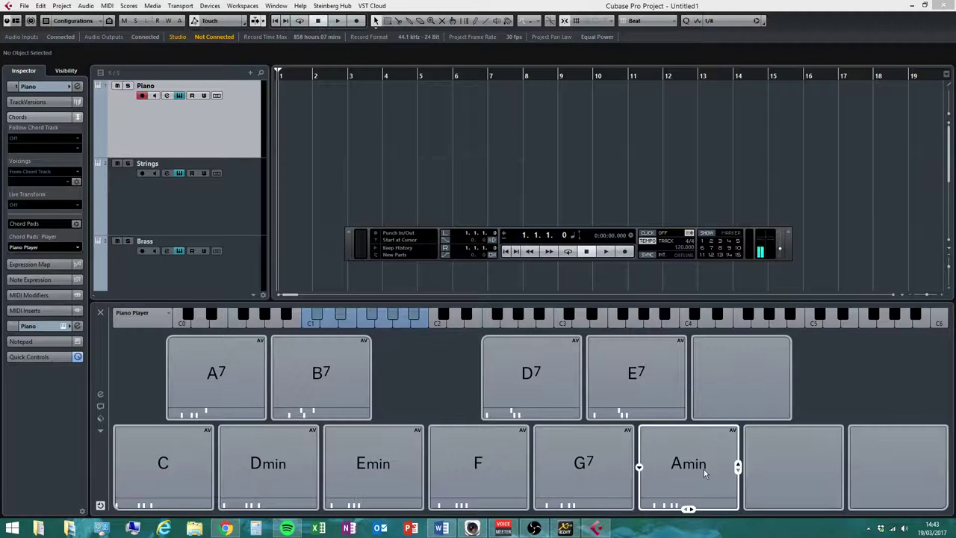
Step: Play the C, F and G7 pads, then open the Chord Editor on G7
mouse_move(169, 476)
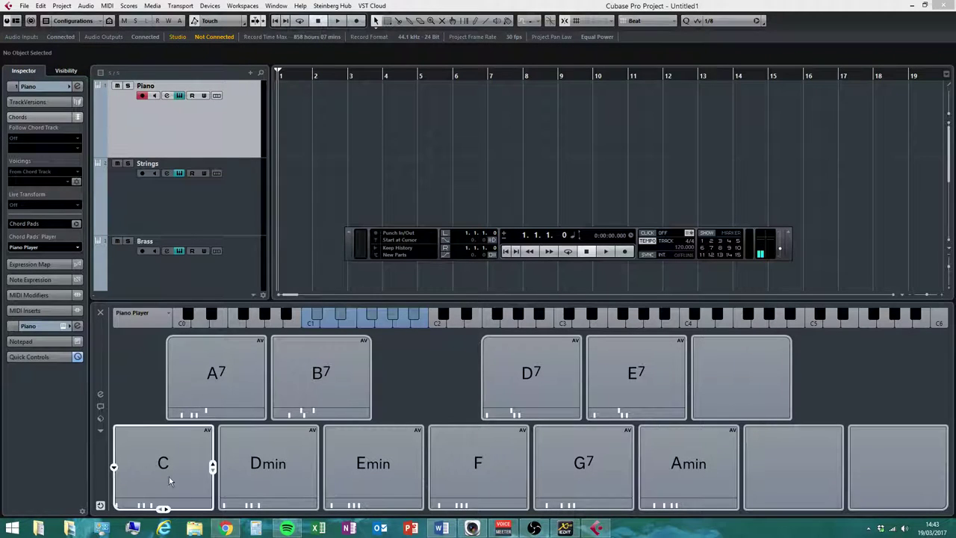
left_click(165, 471)
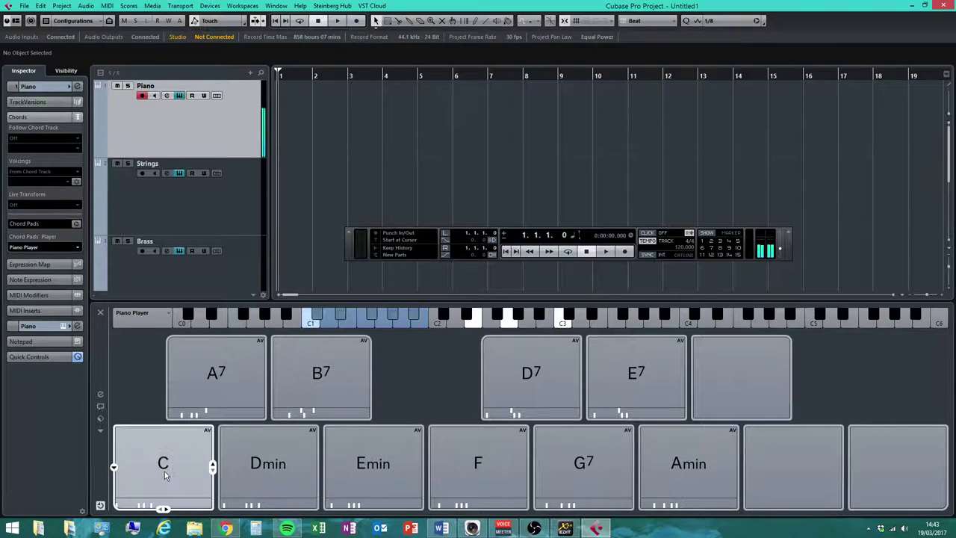
left_click(478, 467)
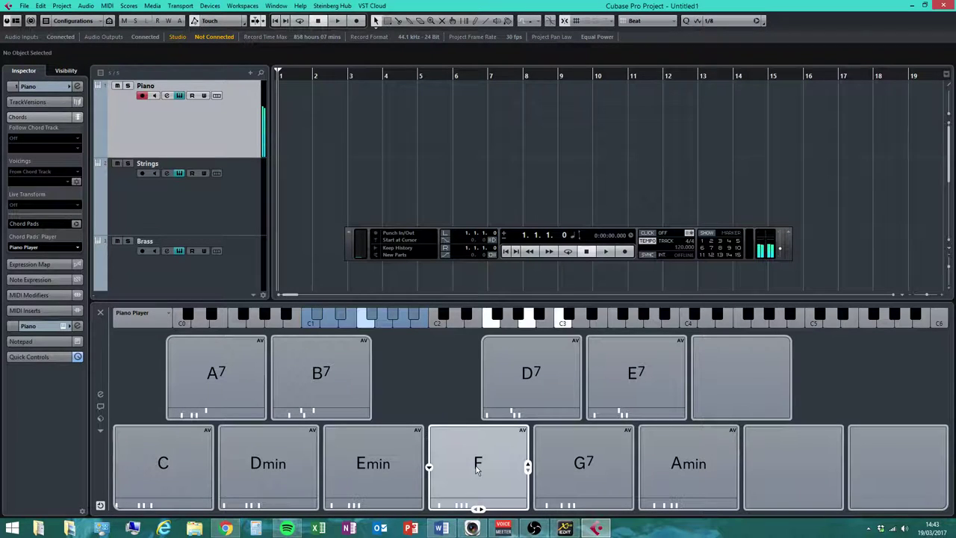
left_click(596, 465)
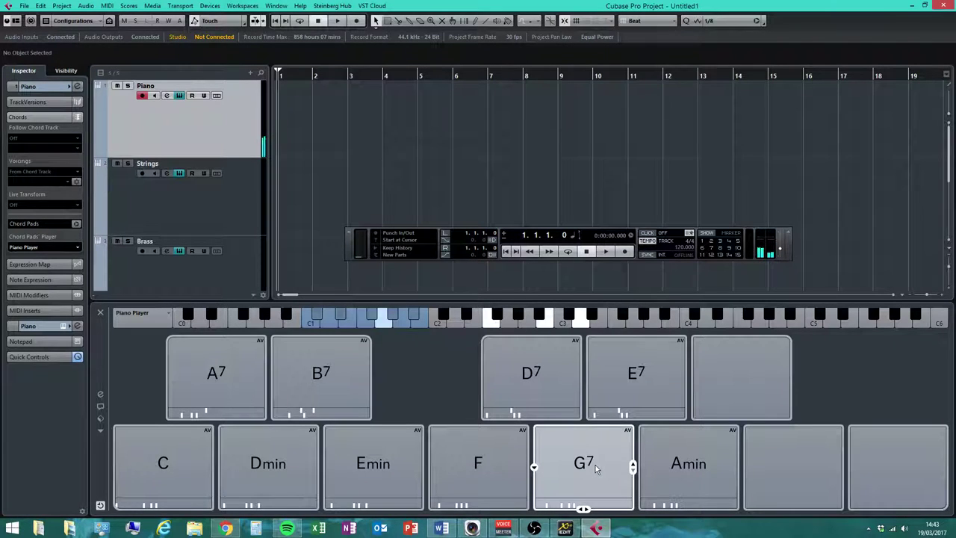
left_click(534, 467)
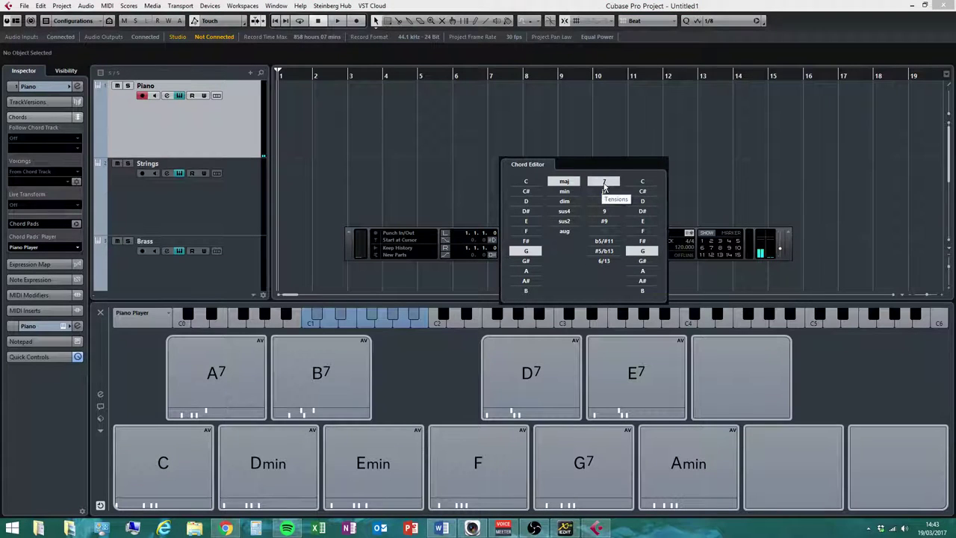
Step: Change the G7 pad to plain G and audition the F, Dmin, Emin, Amin and C pads
left_click(605, 184)
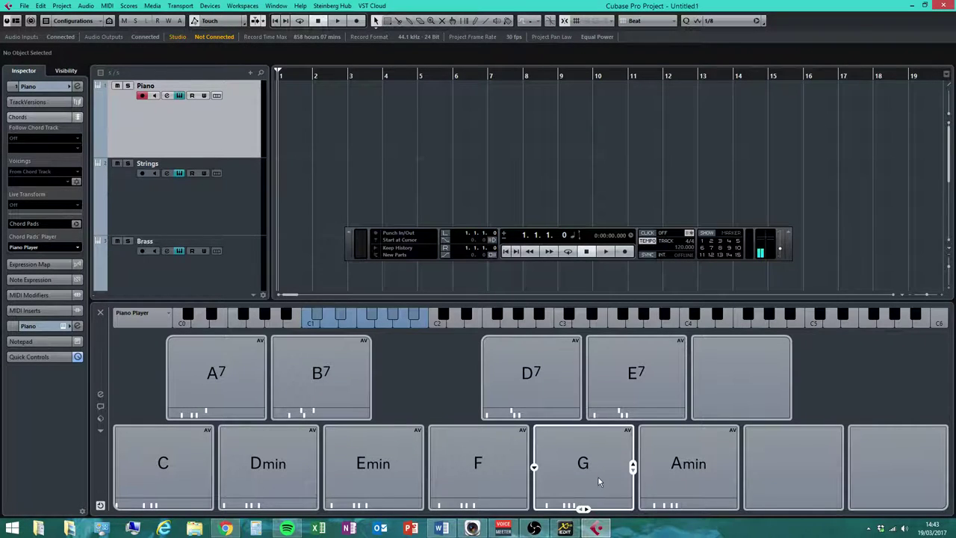
left_click(492, 469)
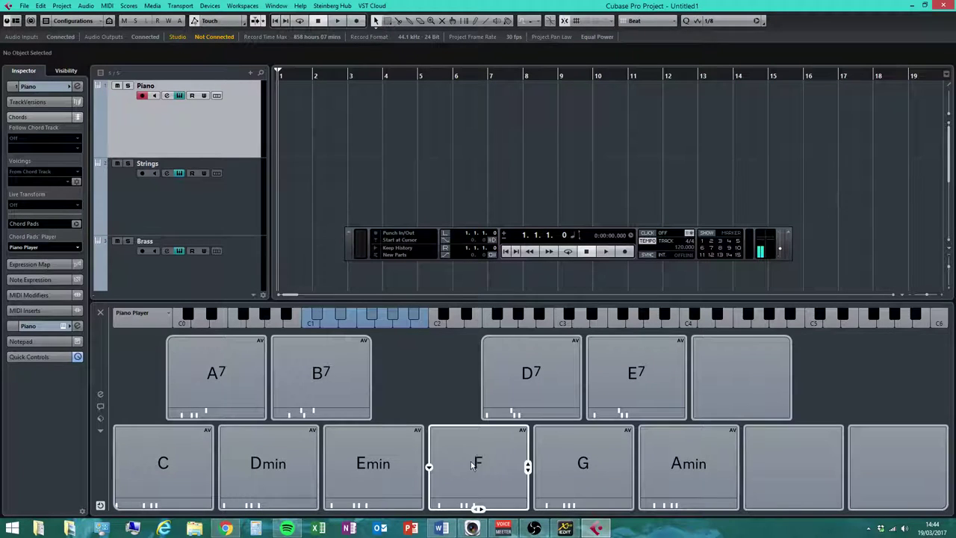
left_click(273, 469)
left_click(374, 466)
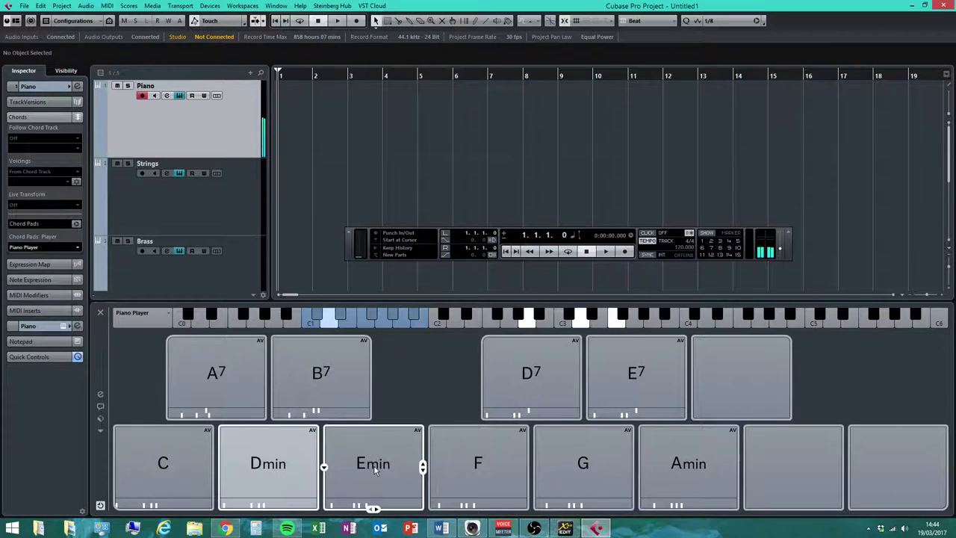
left_click(691, 468)
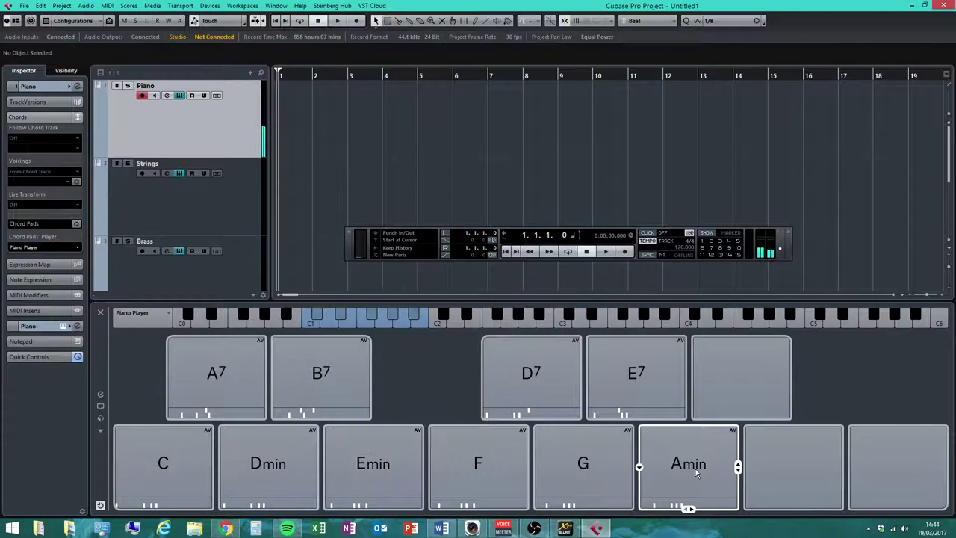
left_click(695, 469)
left_click(159, 461)
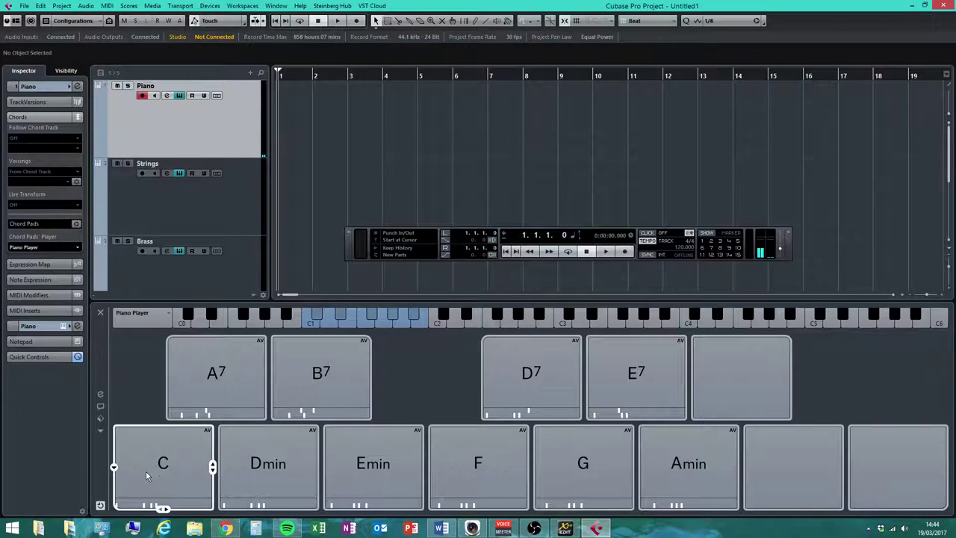
left_click(187, 384)
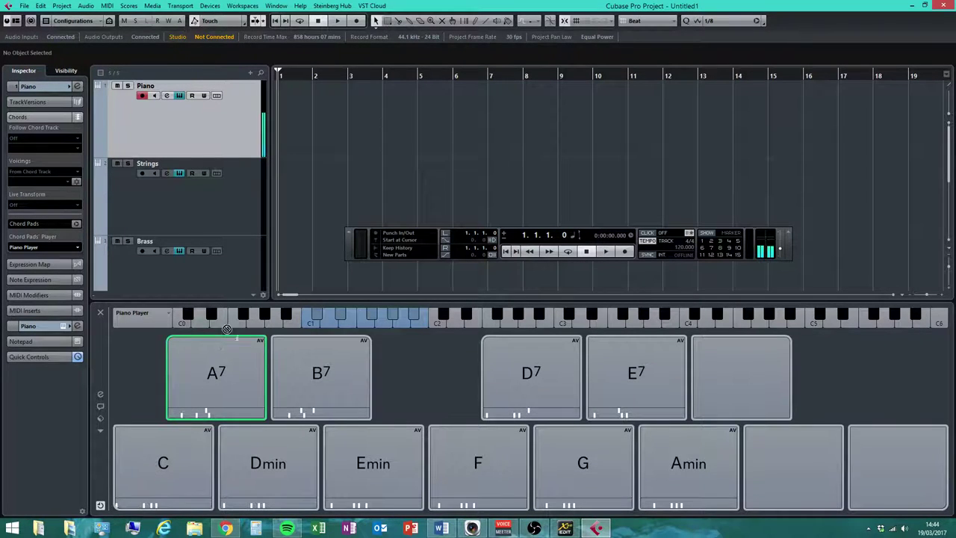
Step: Drag chord pads C, Amin, F, G, C, Dmin, G, C onto the Piano track at bars 2–9
left_click_drag(284, 158, 325, 104)
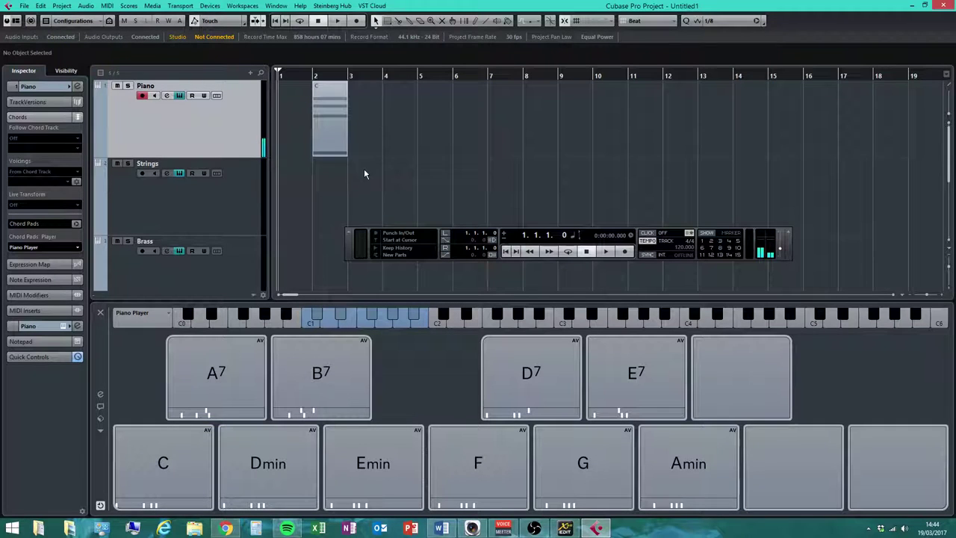
left_click(605, 251)
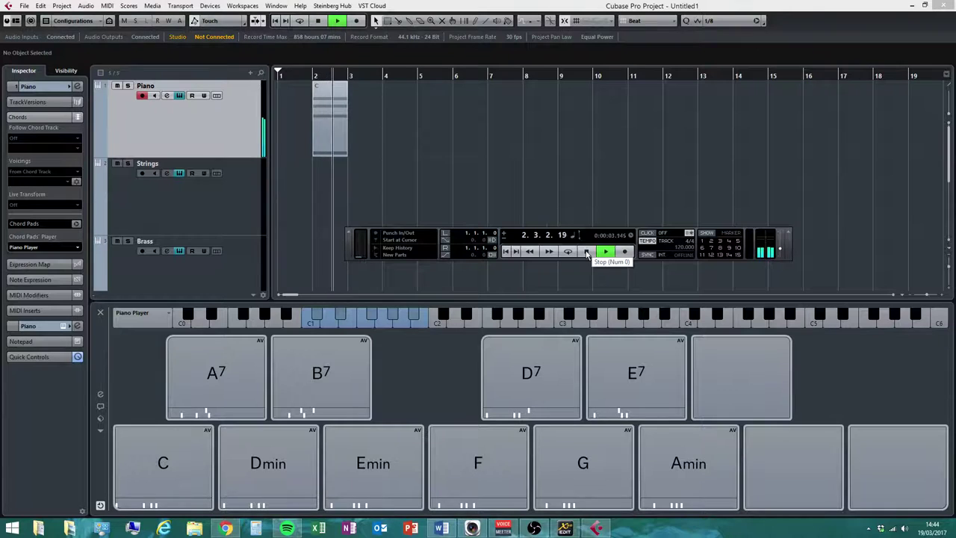
left_click(587, 252)
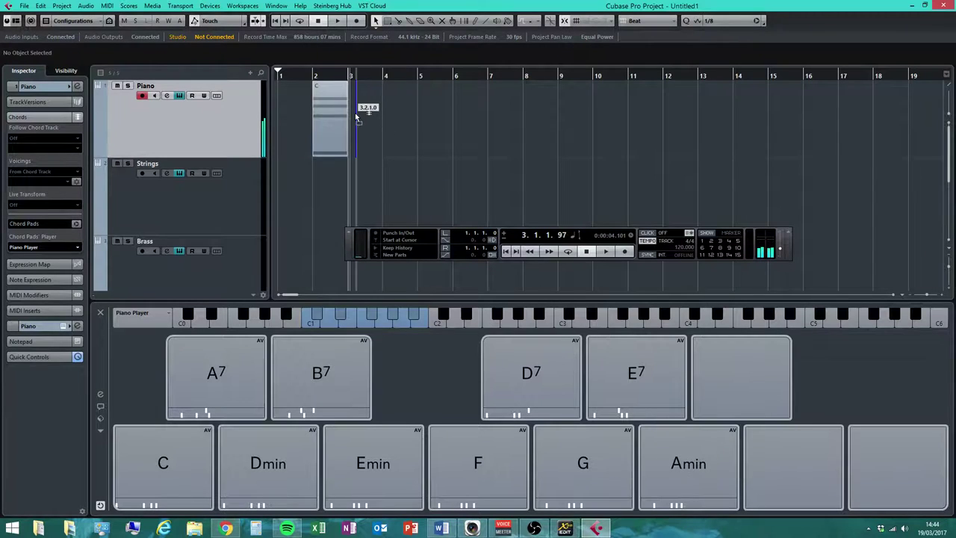
left_click_drag(354, 112, 353, 112)
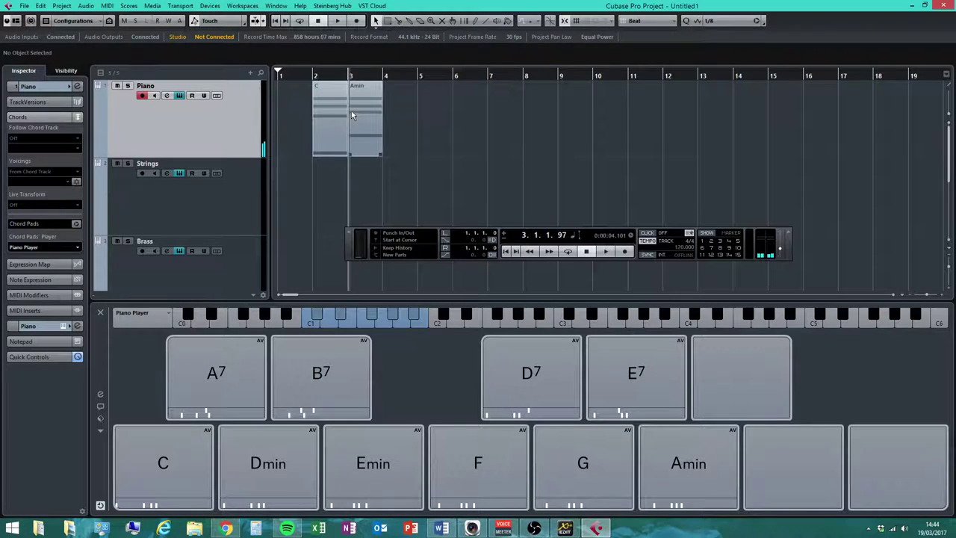
left_click_drag(472, 441, 387, 104)
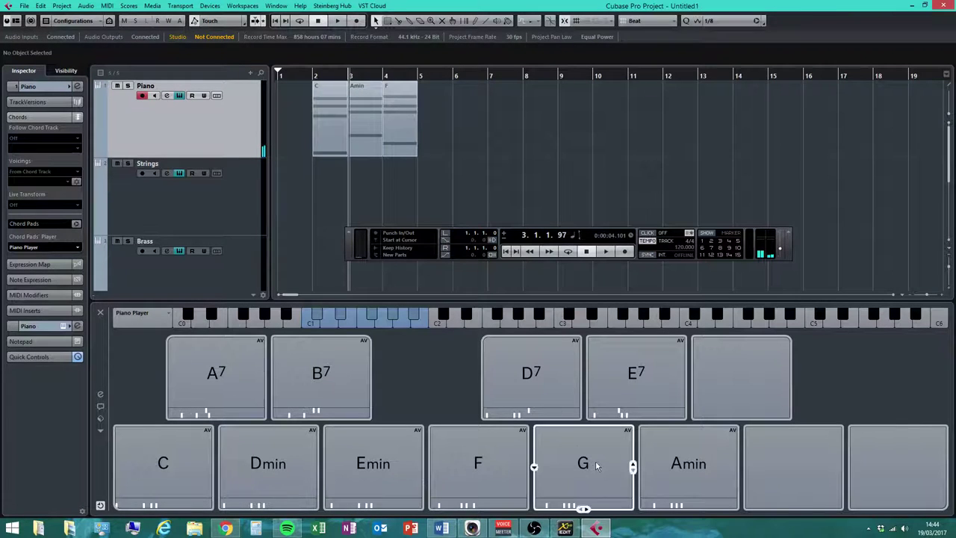
left_click_drag(581, 461, 419, 110)
left_click_drag(143, 453, 458, 97)
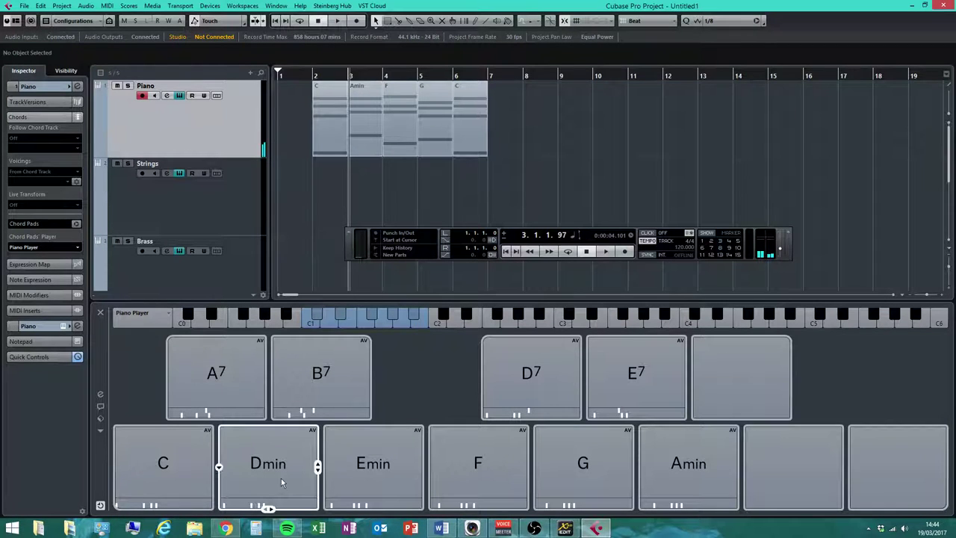
left_click_drag(272, 473, 491, 112)
left_click_drag(545, 274, 532, 92)
left_click_drag(264, 351, 561, 119)
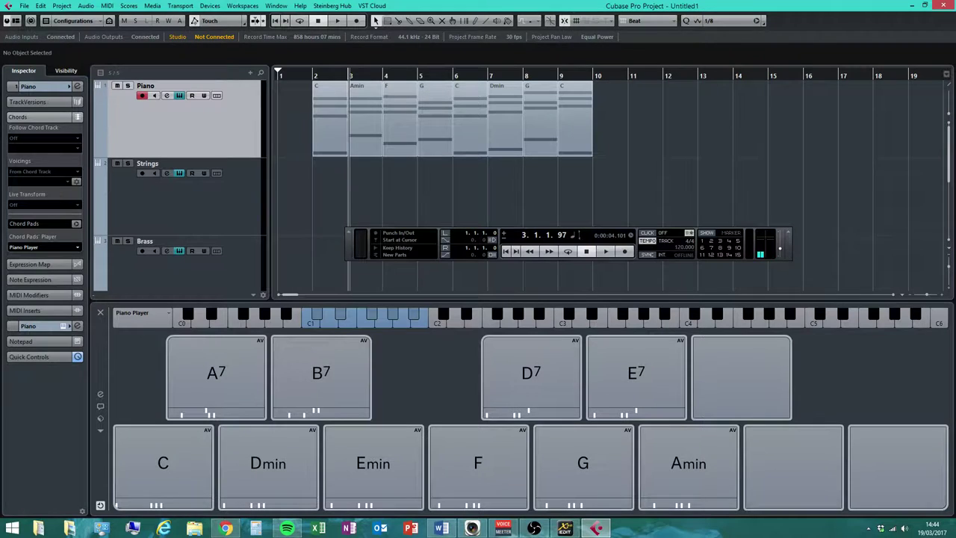
Step: Check the chords against the Word chord sheet, then play back the progression
key("alt+Tab")
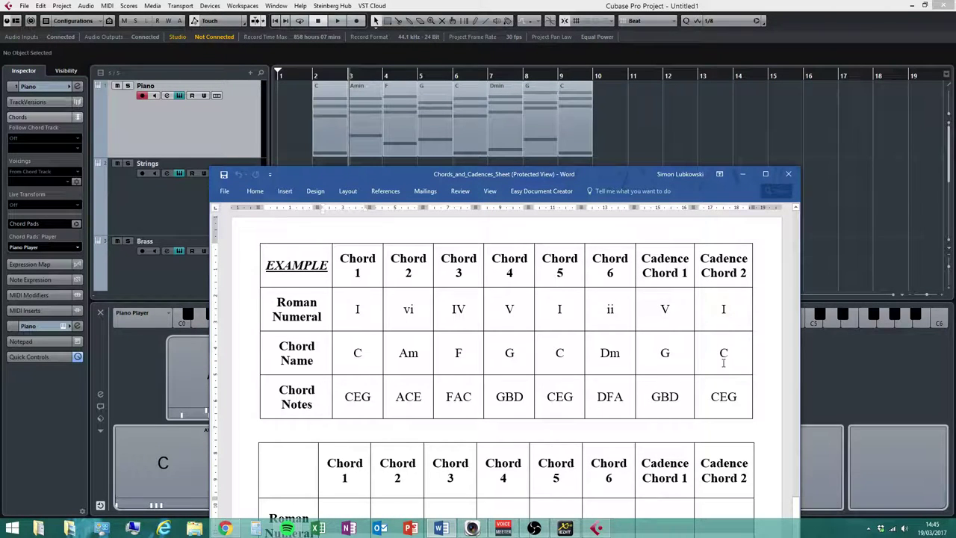
left_click_drag(582, 175, 559, 185)
key("alt+Tab")
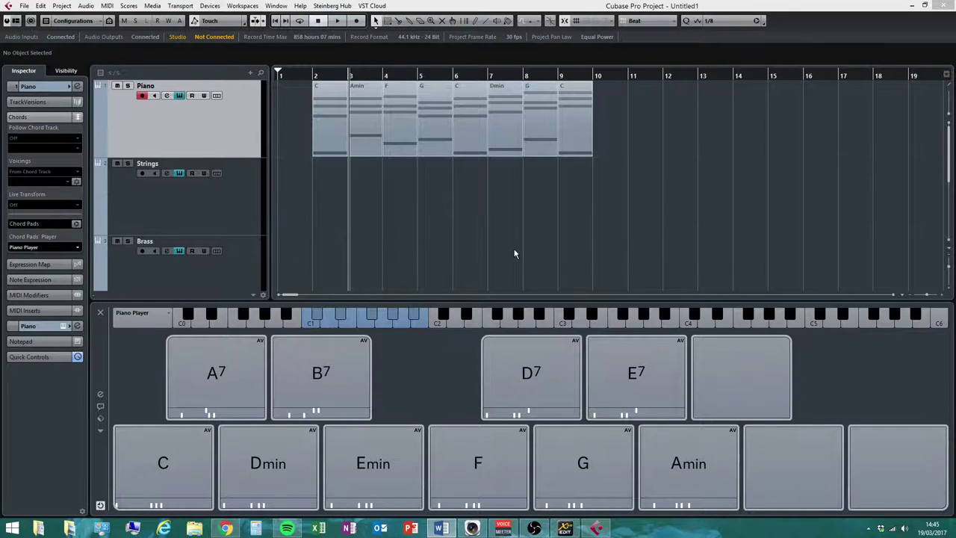
key("F2")
key("space")
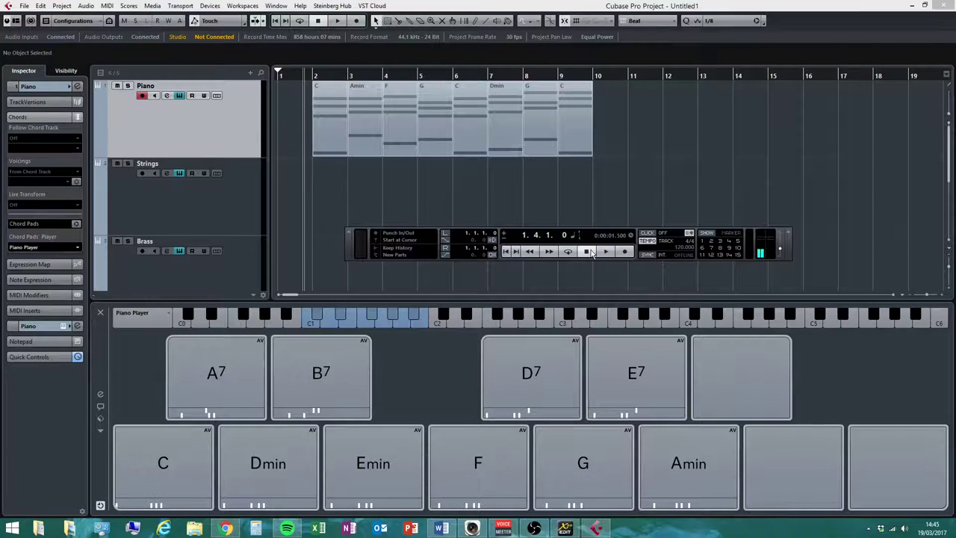
left_click(606, 252)
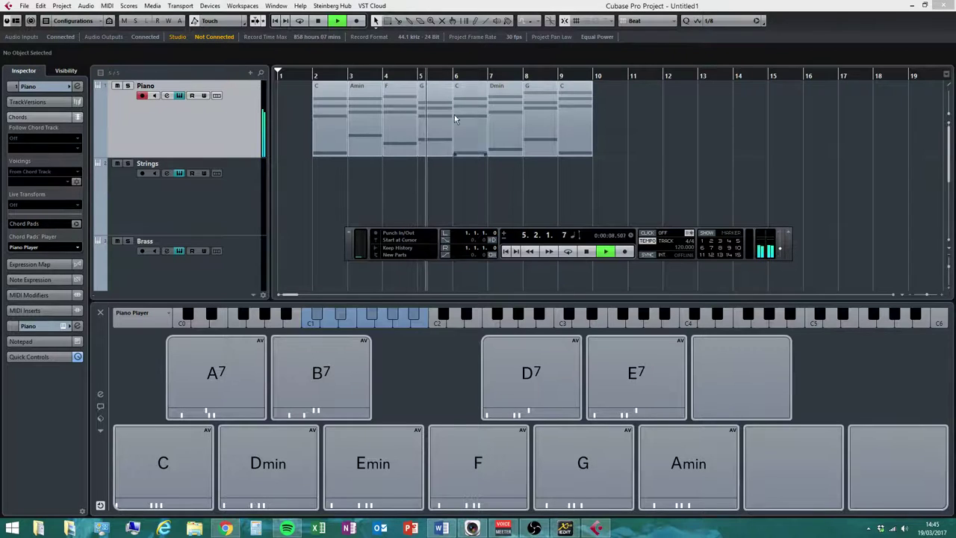
key("F2")
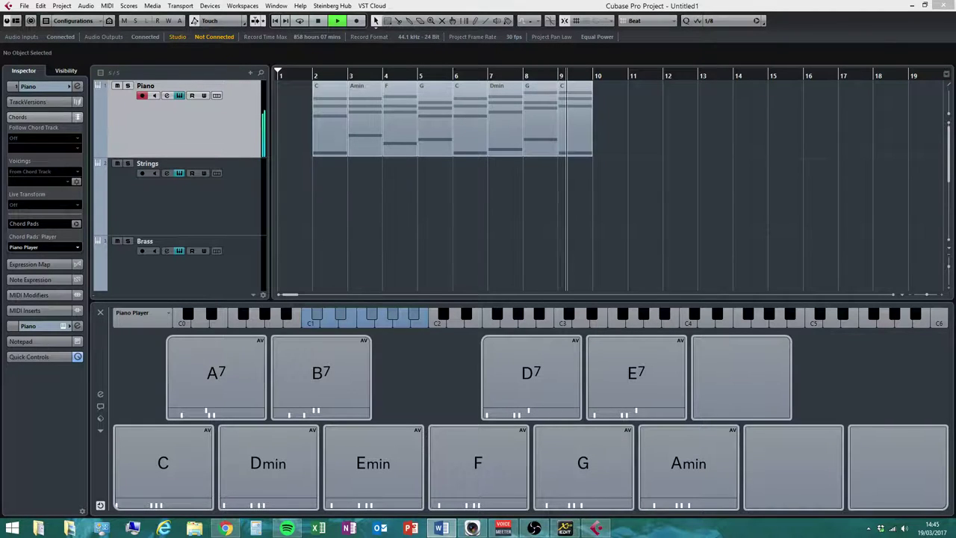
key("F2")
left_click(587, 252)
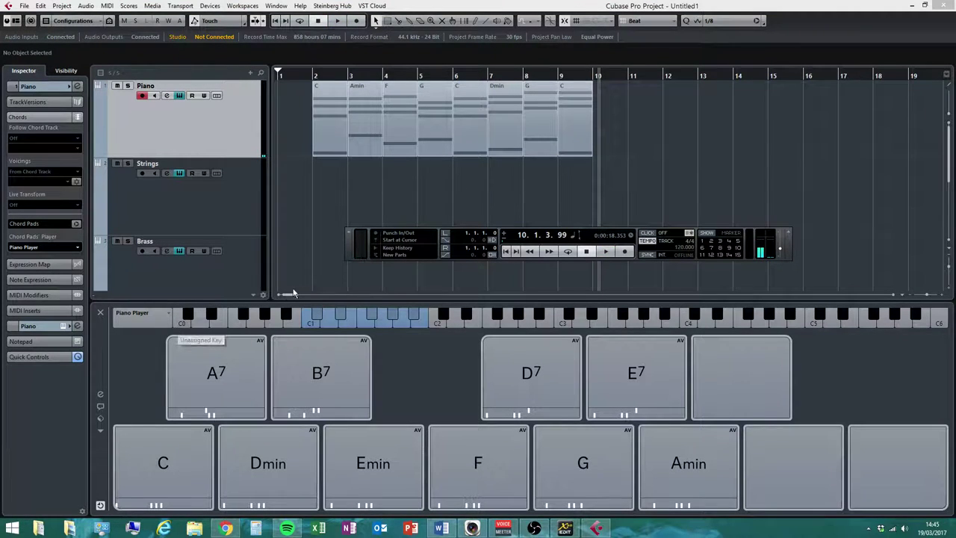
left_click_drag(345, 251, 334, 285)
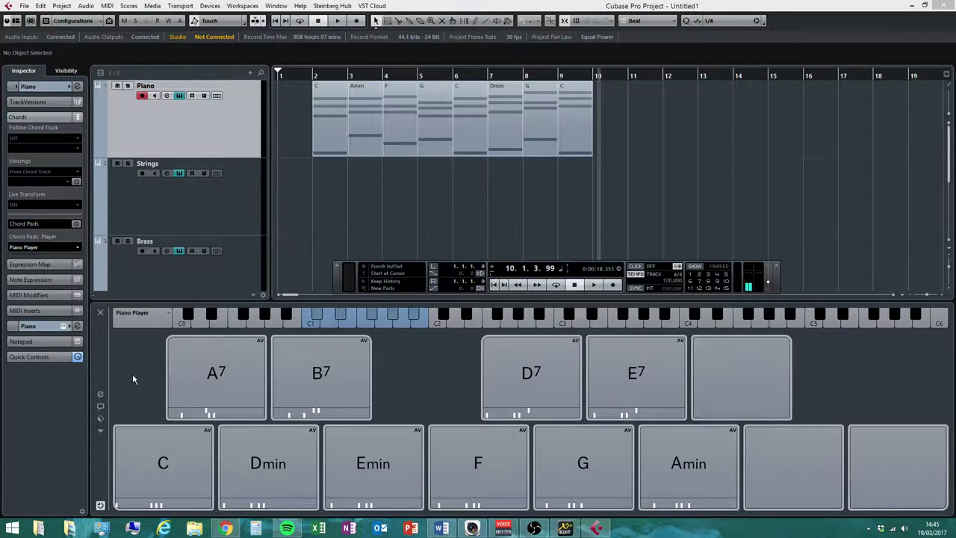
left_click_drag(339, 284, 337, 281)
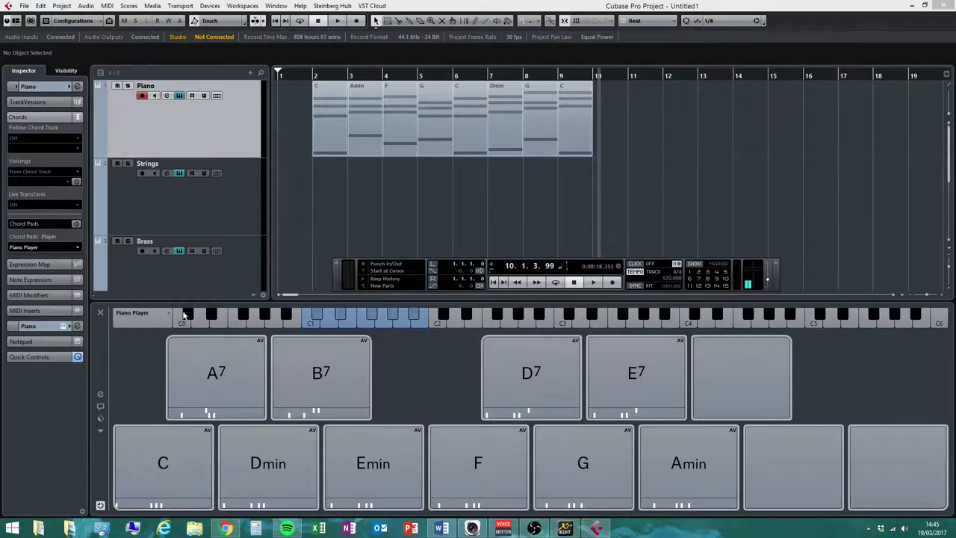
Step: Close the Chord Pads, show the Piano track's instrument settings in the Inspector, and return to bar 1
left_click(101, 317)
left_click(30, 86)
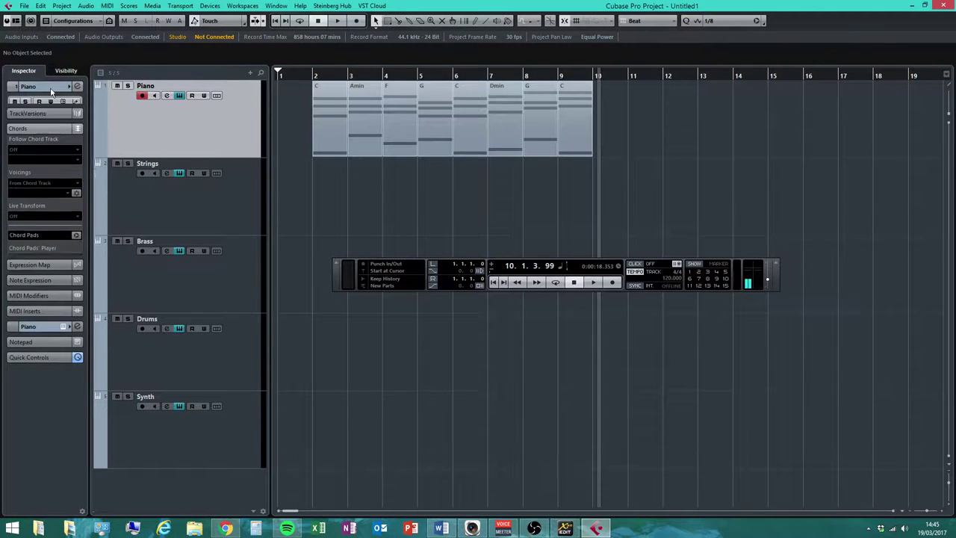
left_click(17, 246)
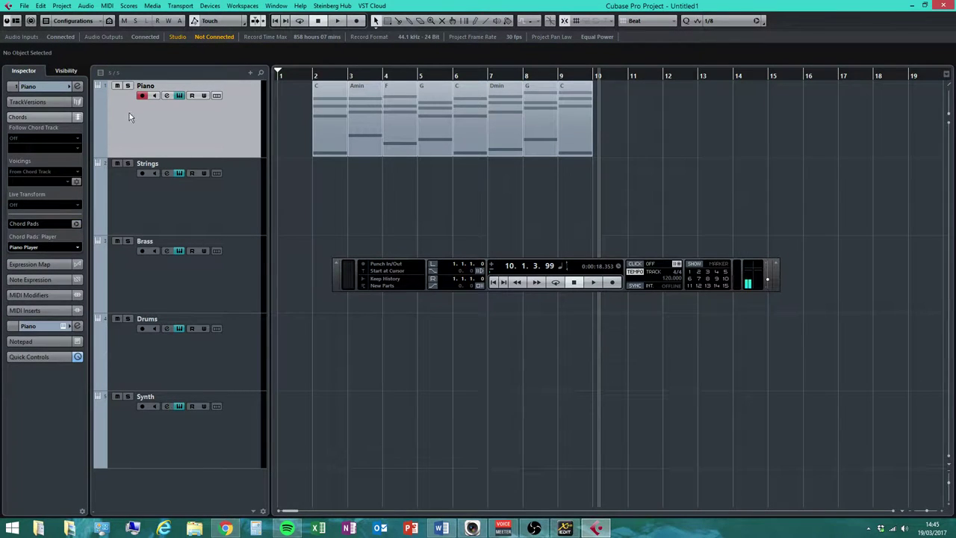
left_click(30, 87)
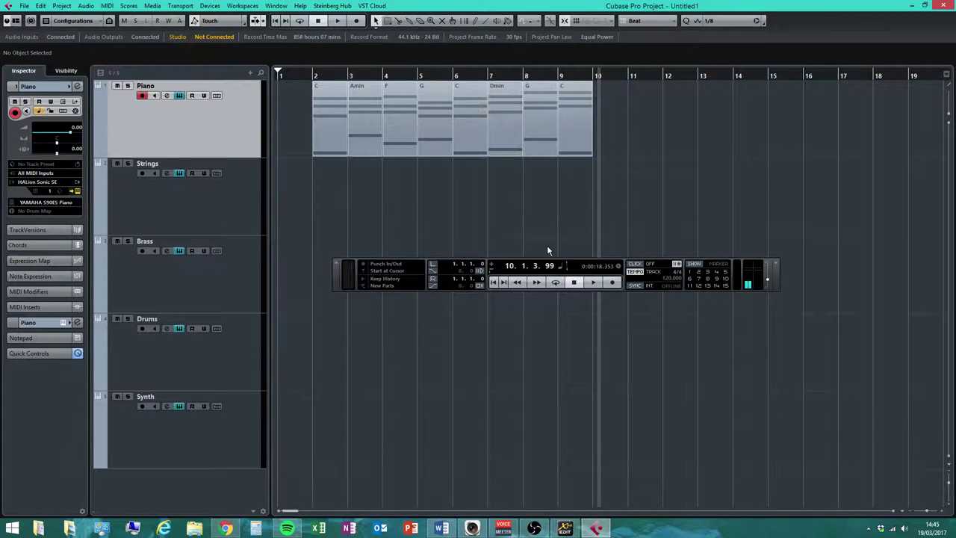
key("Home")
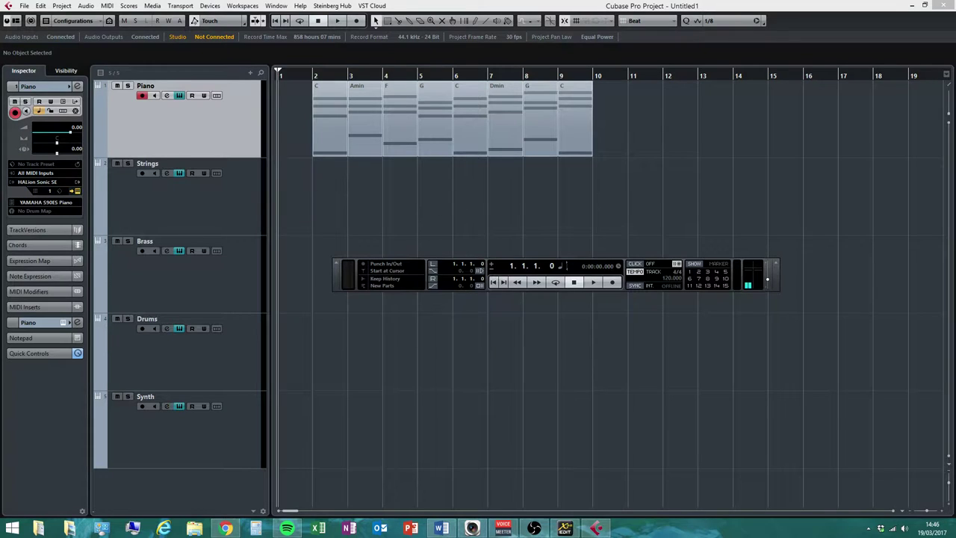
left_click(24, 5)
Step: Save the project as 'News Theme 190317' in the News Theme folder on F:
left_click(45, 87)
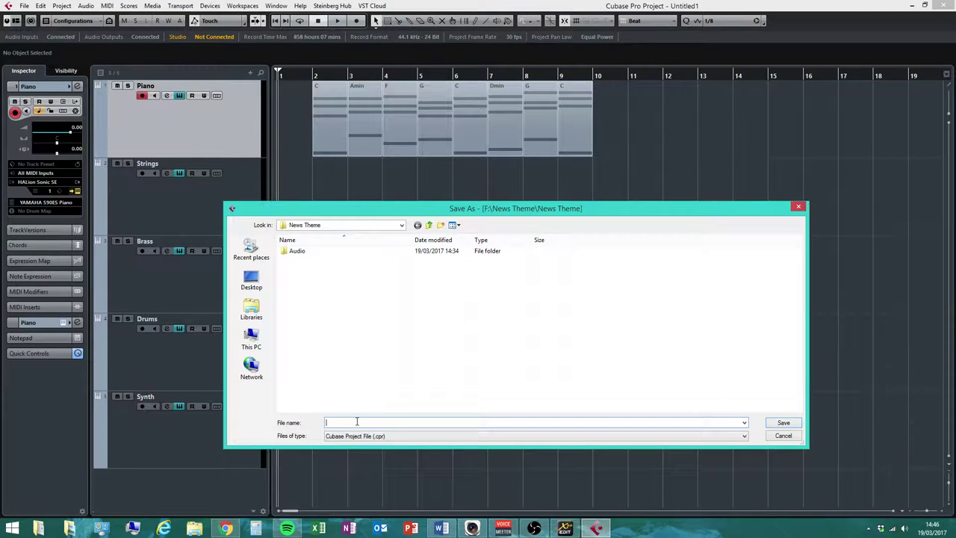
type("News Theme 190317")
left_click_drag(377, 422, 326, 423)
left_click(303, 275)
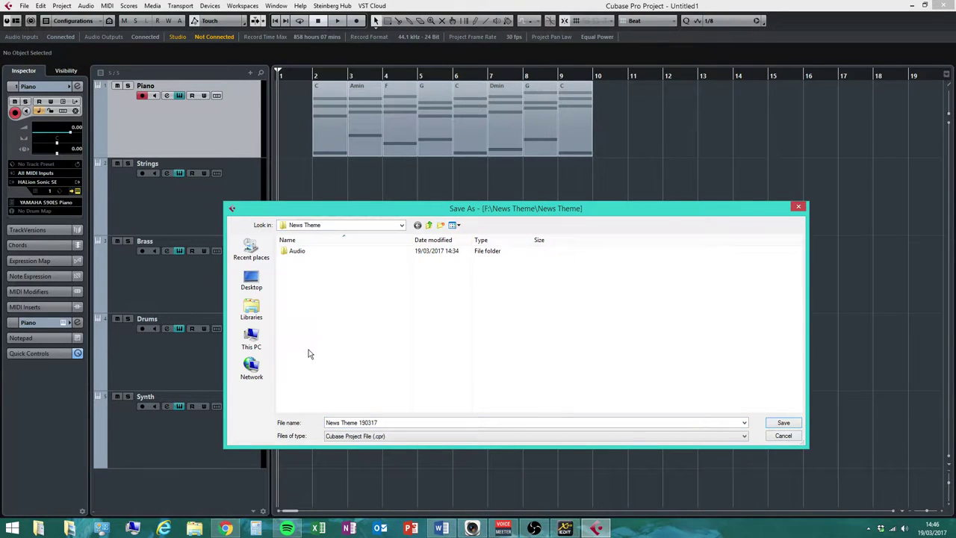
left_click(446, 422)
left_click(352, 372)
left_click(784, 423)
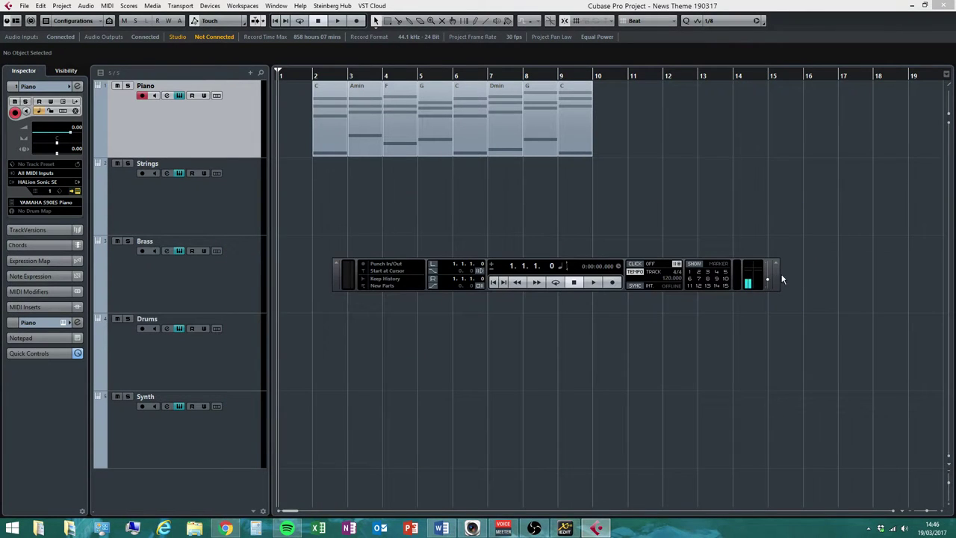
Step: Move the Transport panel down and hide it with F2, then restore and minimize the Word chord sheet
left_click_drag(782, 280, 749, 487)
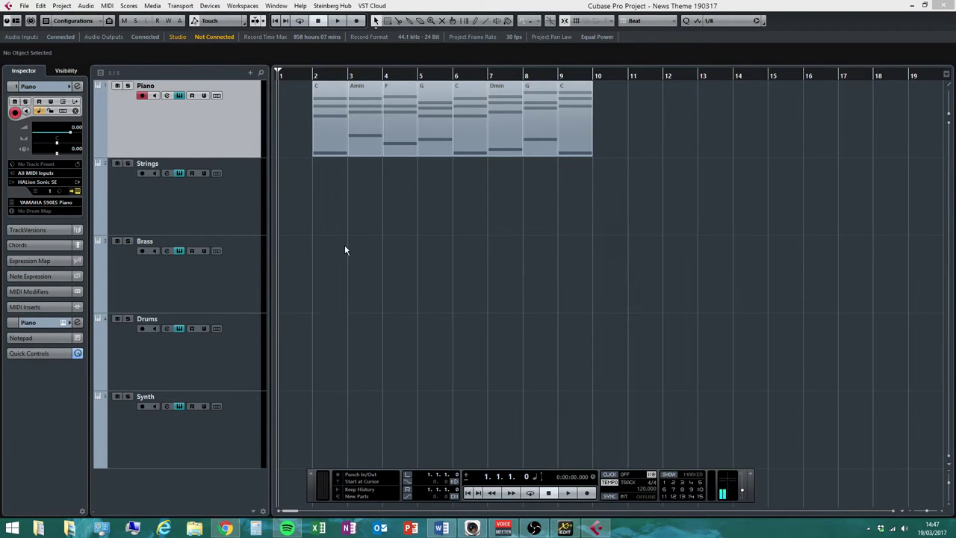
key("F2")
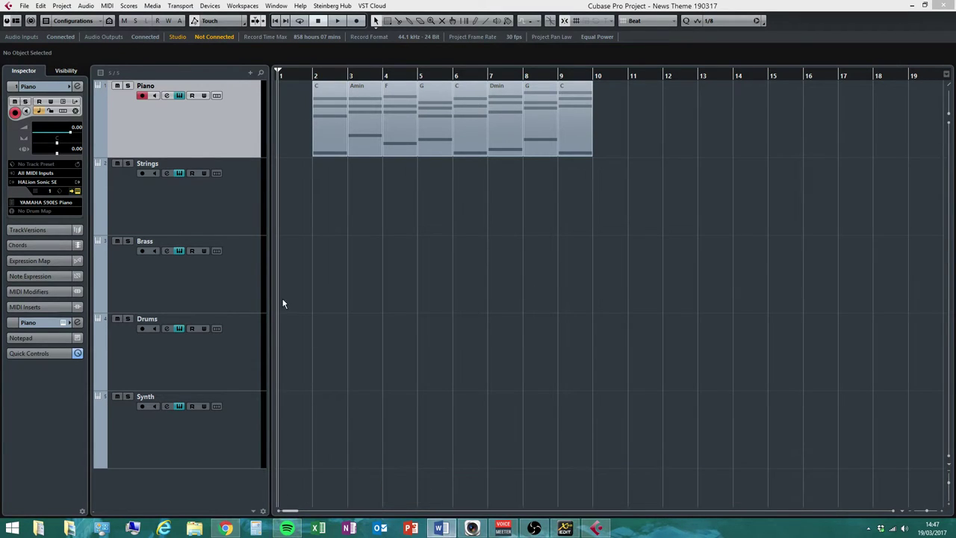
left_click(442, 529)
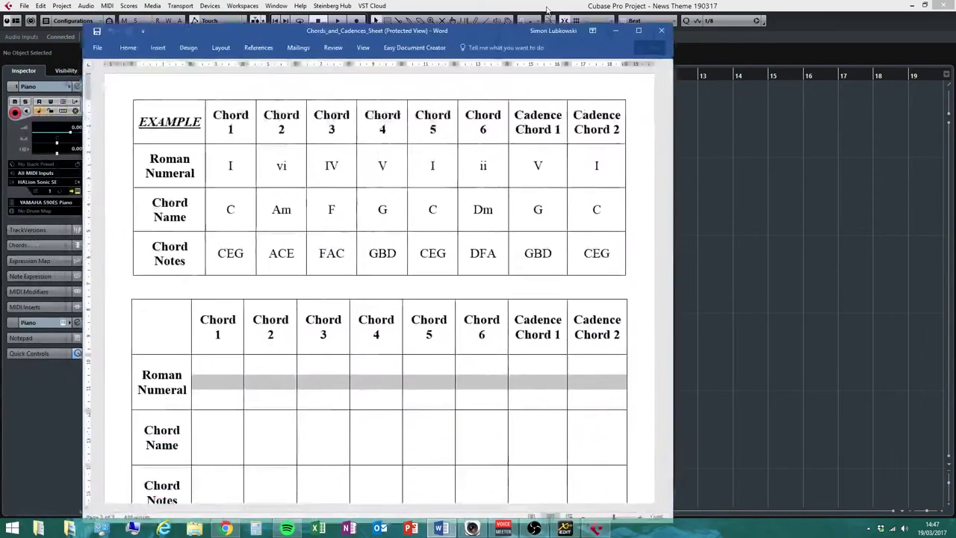
left_click(670, 17)
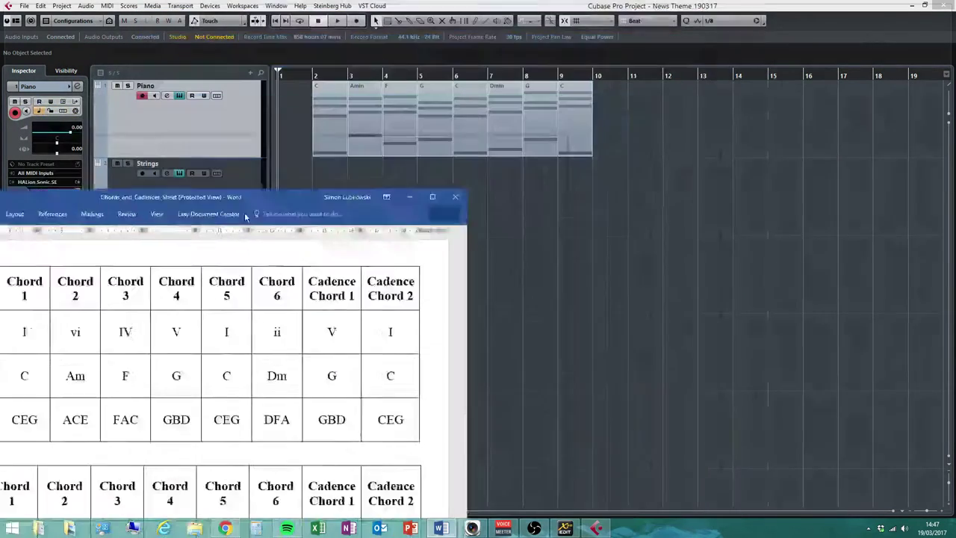